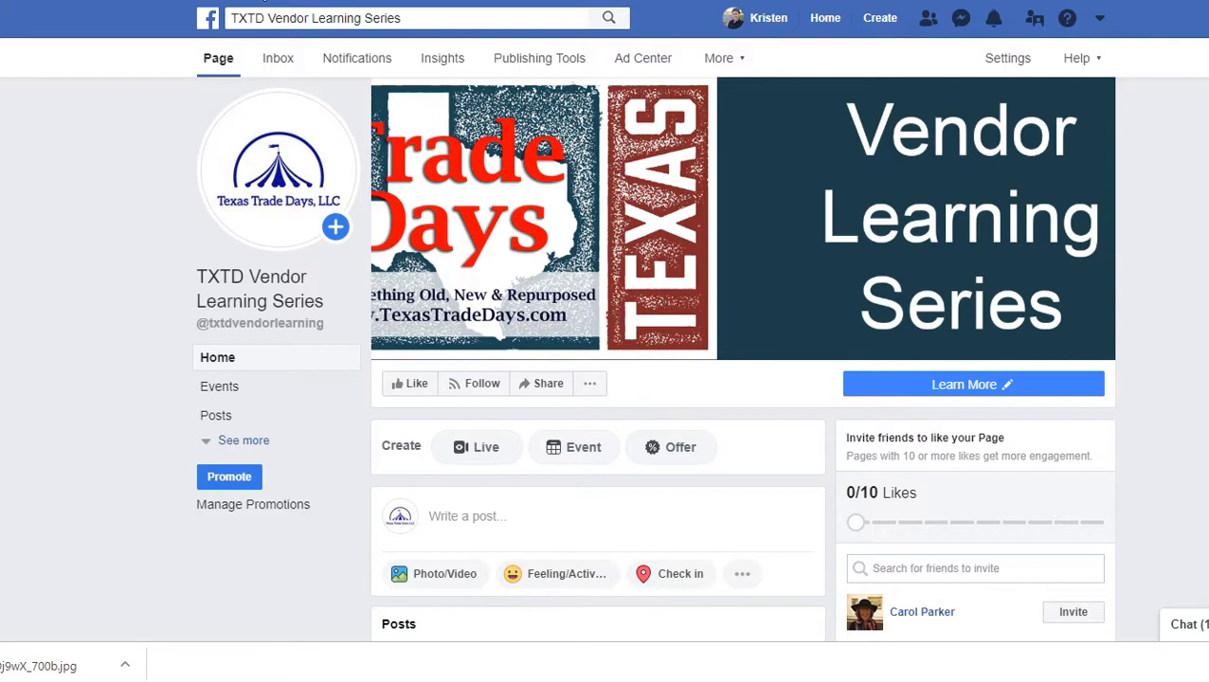
Step: Set the TXTD Vendor Learning Series page's visibility to unpublished in its general settings and save the change
click(1205, 665)
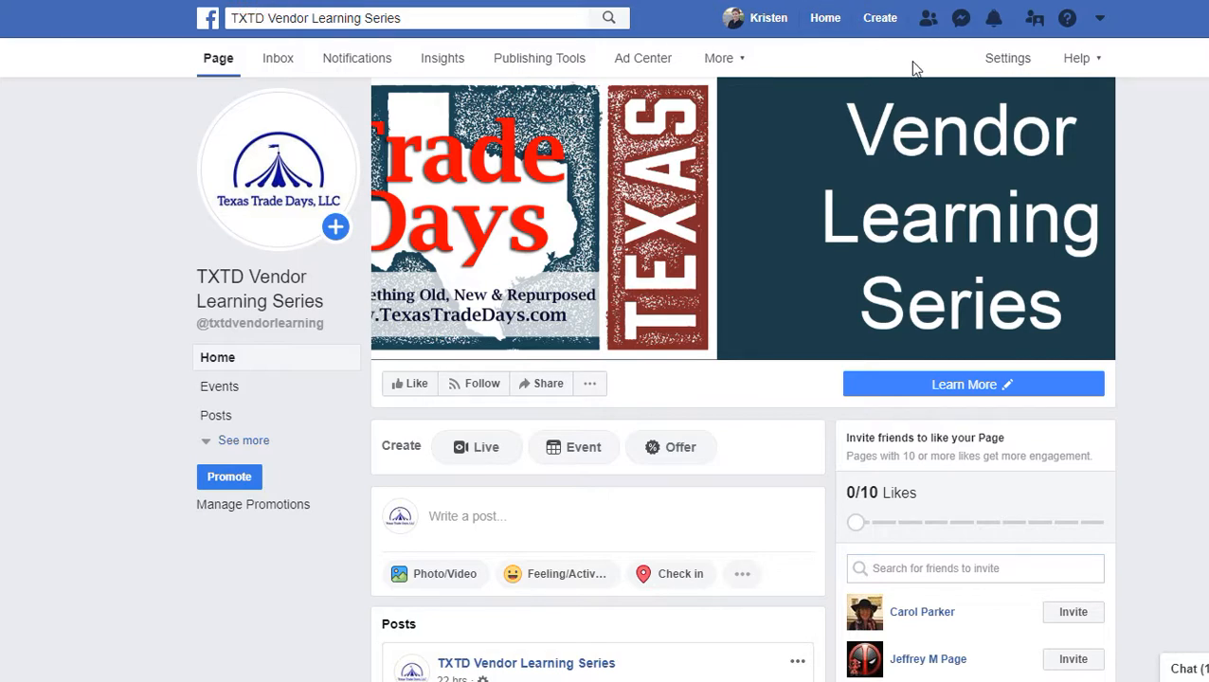
click(1007, 61)
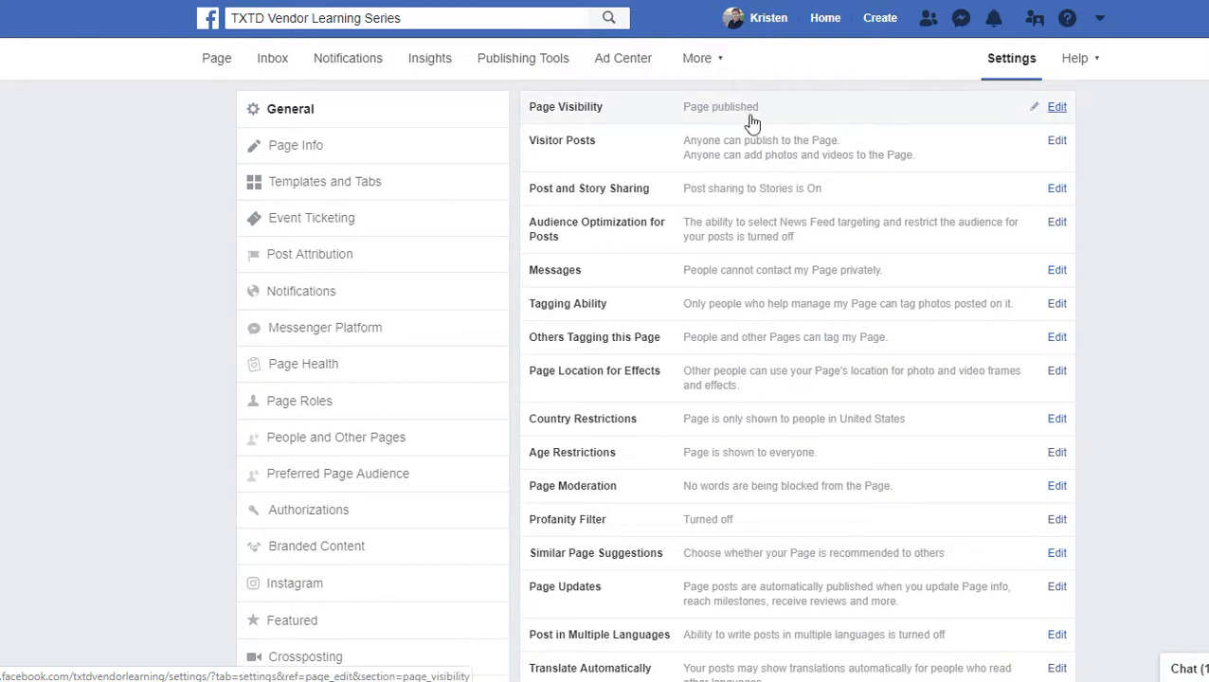
click(1058, 110)
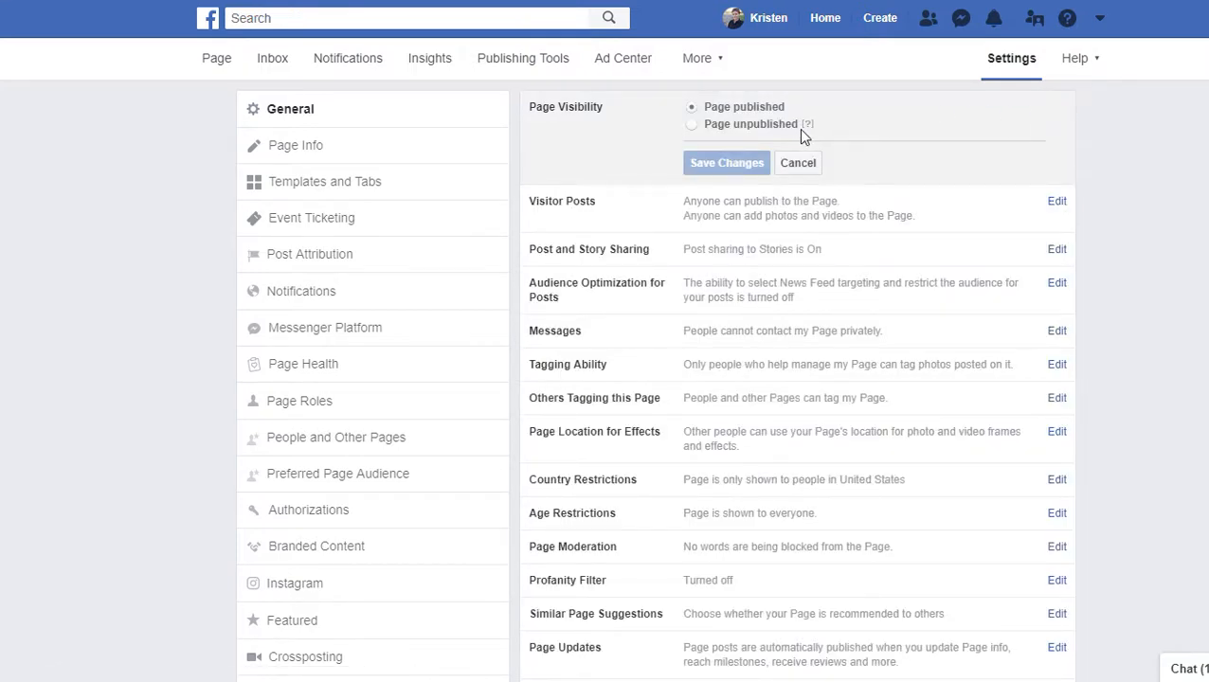
mouse_move(808, 127)
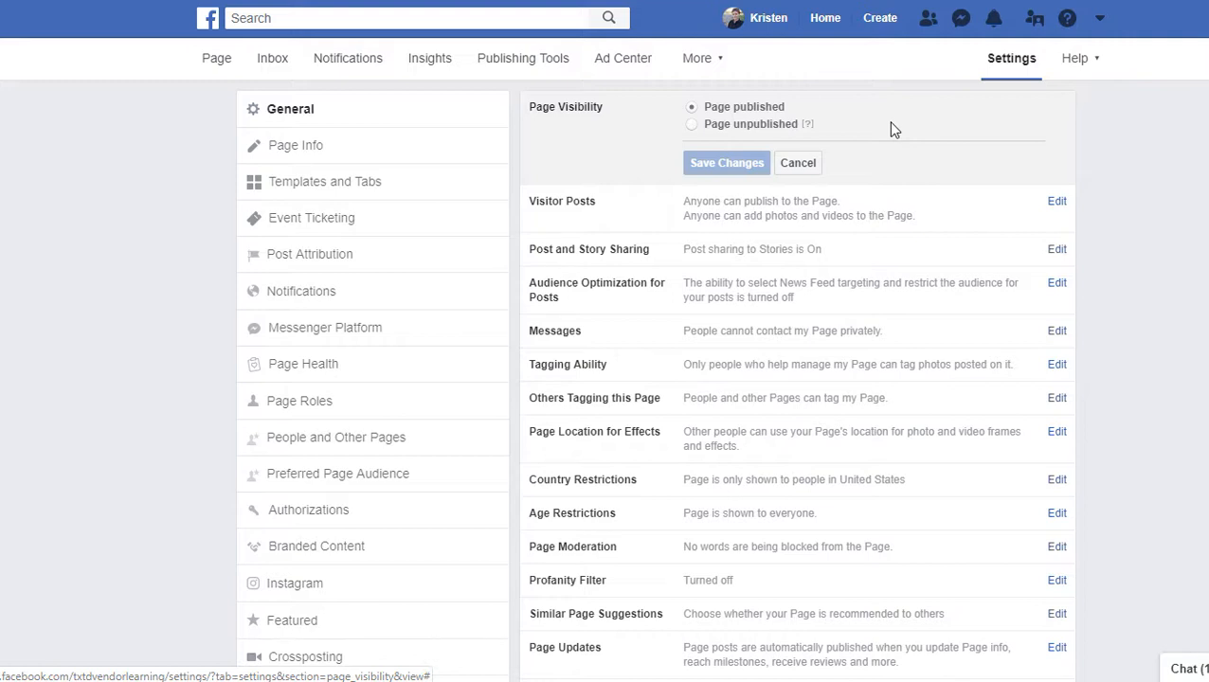
click(784, 129)
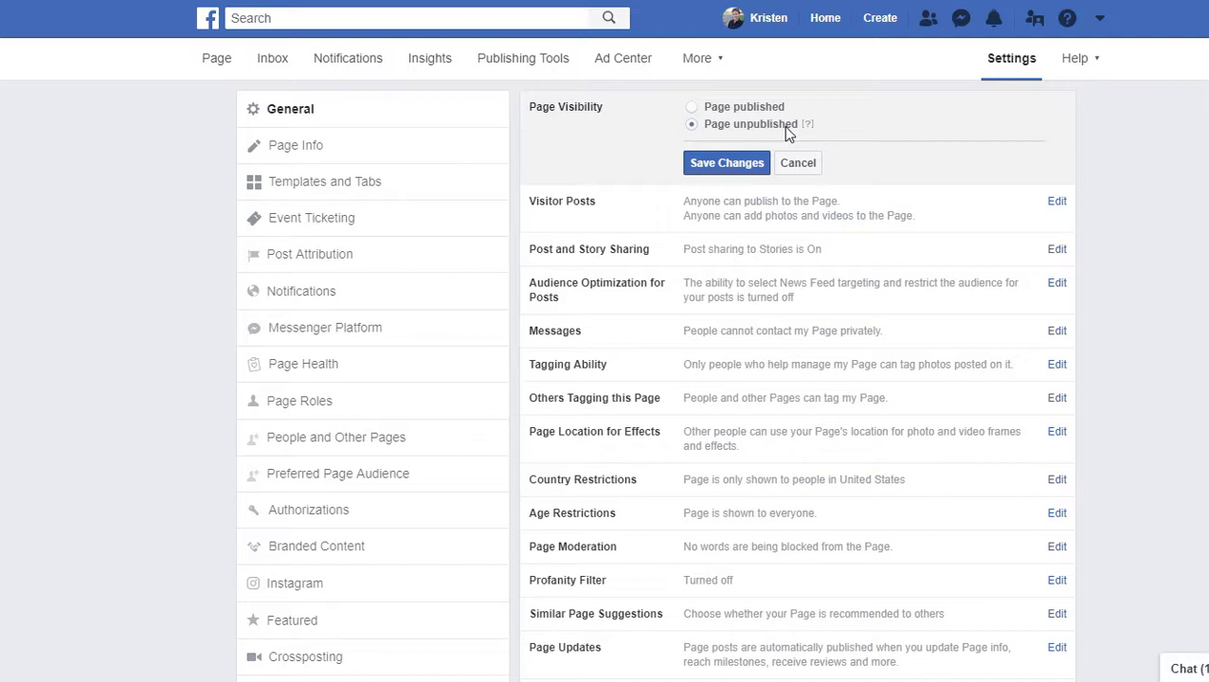
click(736, 166)
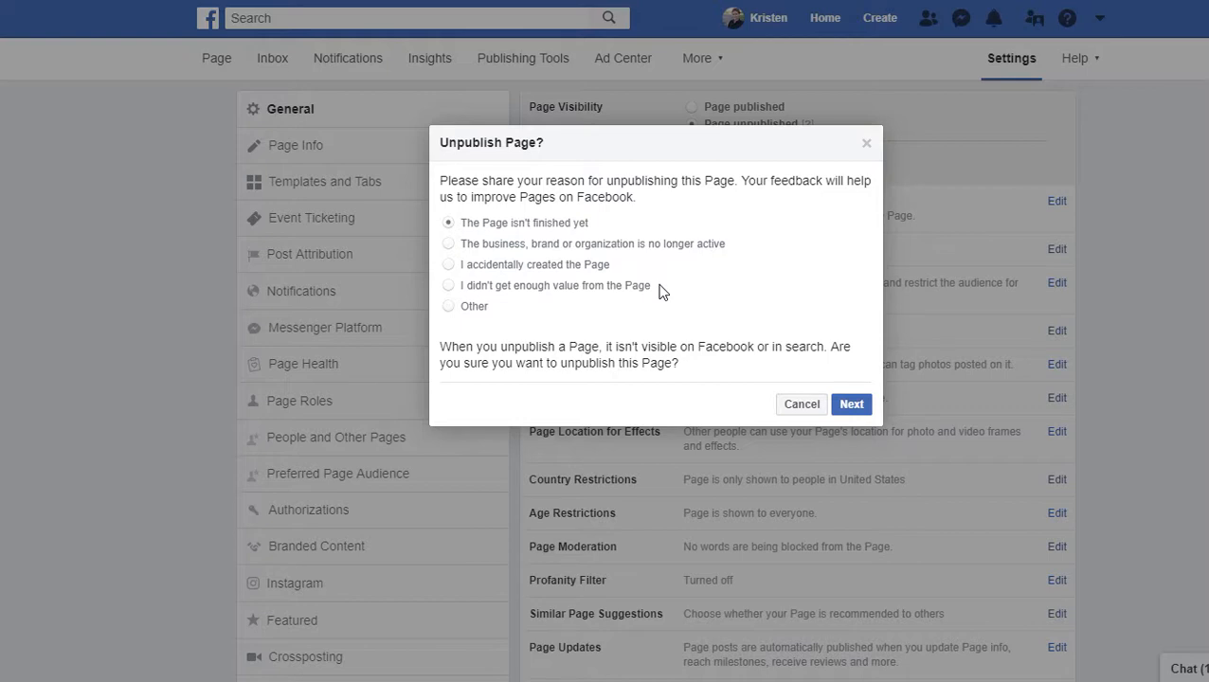
Step: Give "Other" as the reason for unpublishing, leave the explanation blank, and confirm unpublishing the page
click(477, 309)
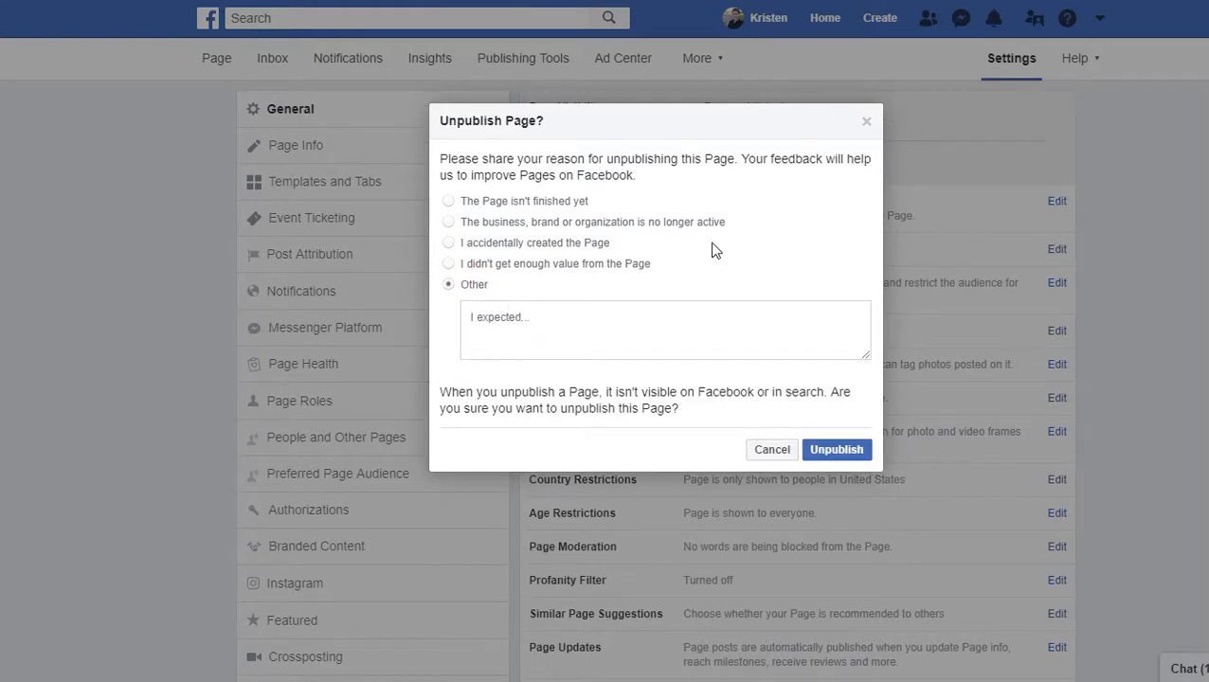
click(619, 317)
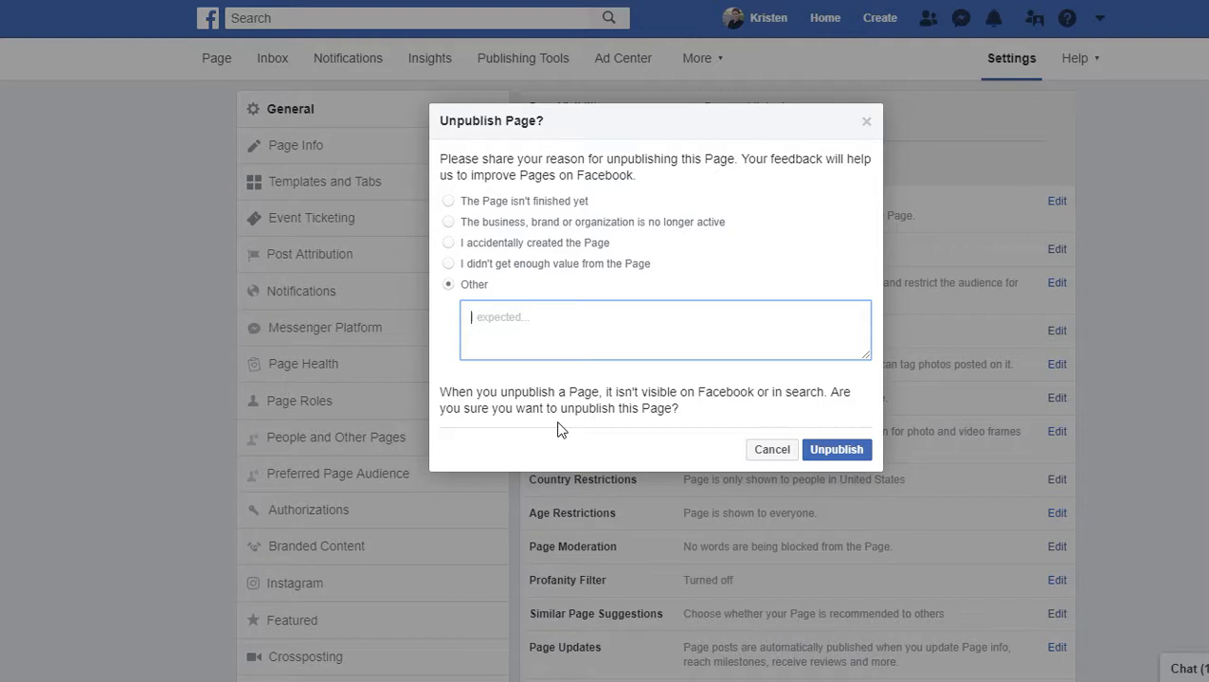
click(821, 453)
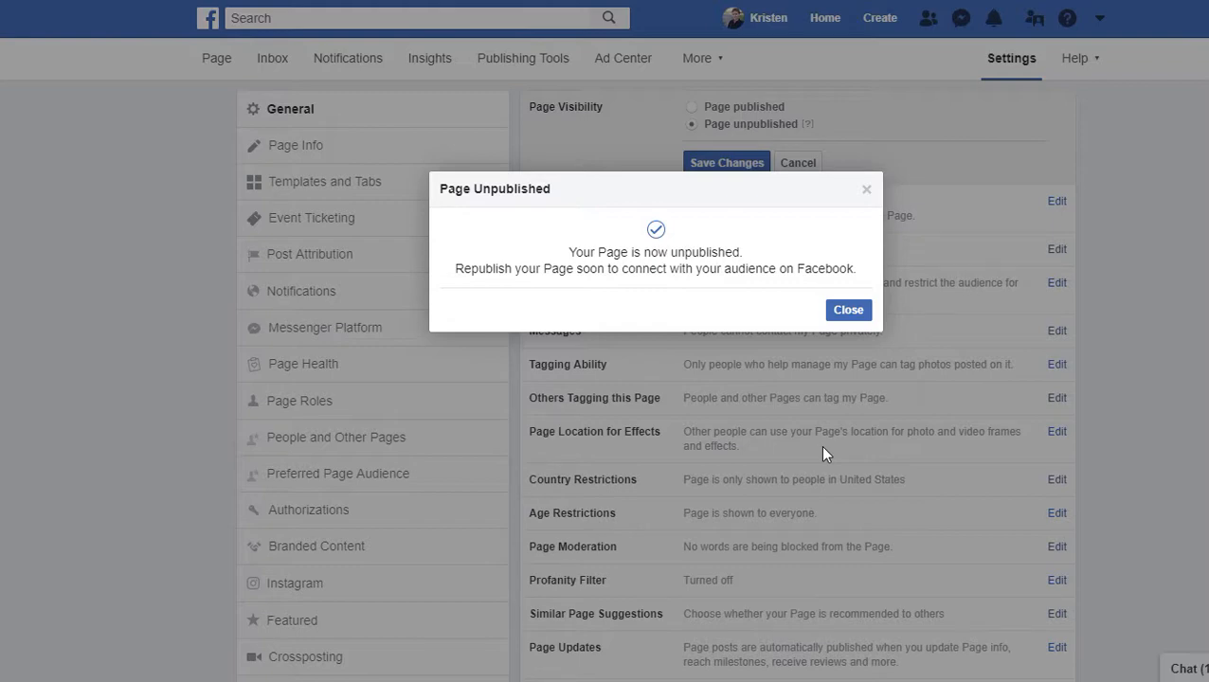
click(844, 310)
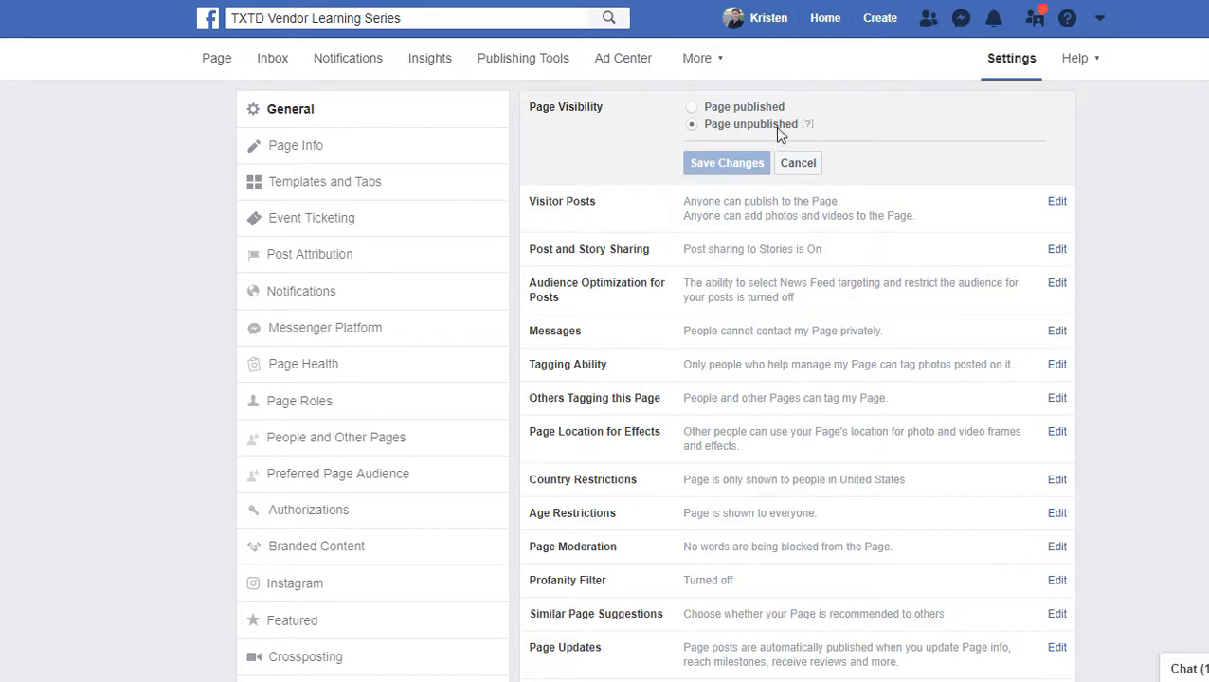
Step: Set the page's visibility back to published and save the change
click(727, 167)
click(722, 166)
click(757, 109)
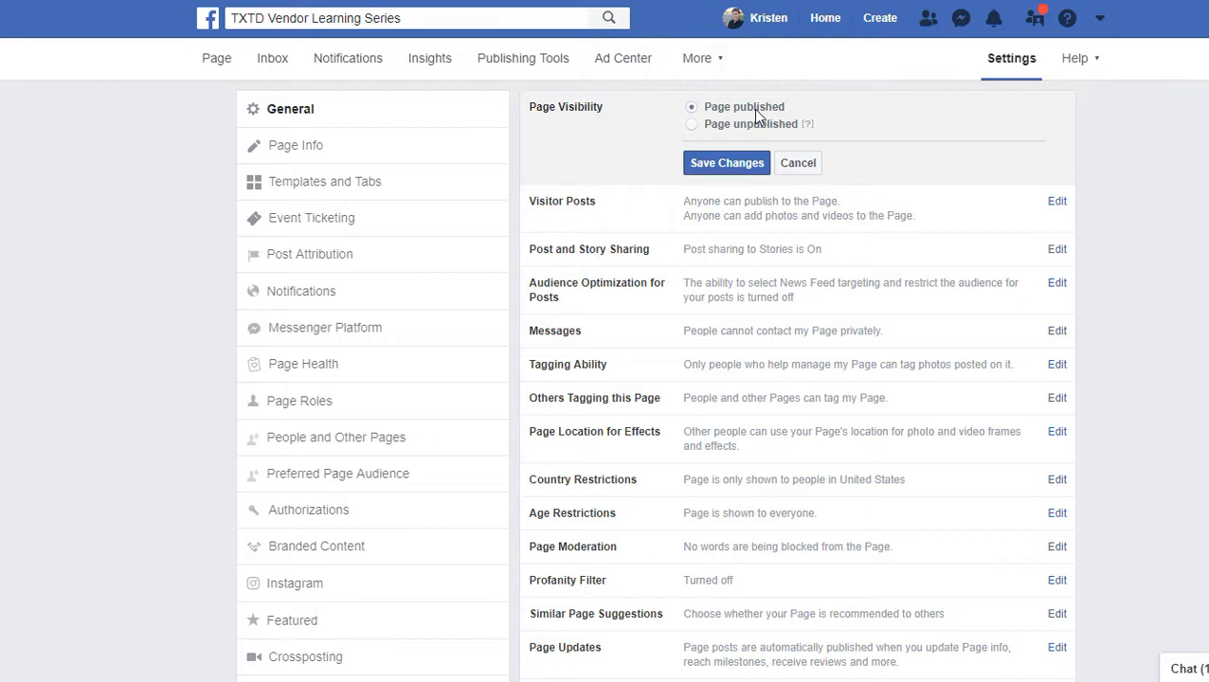
click(740, 176)
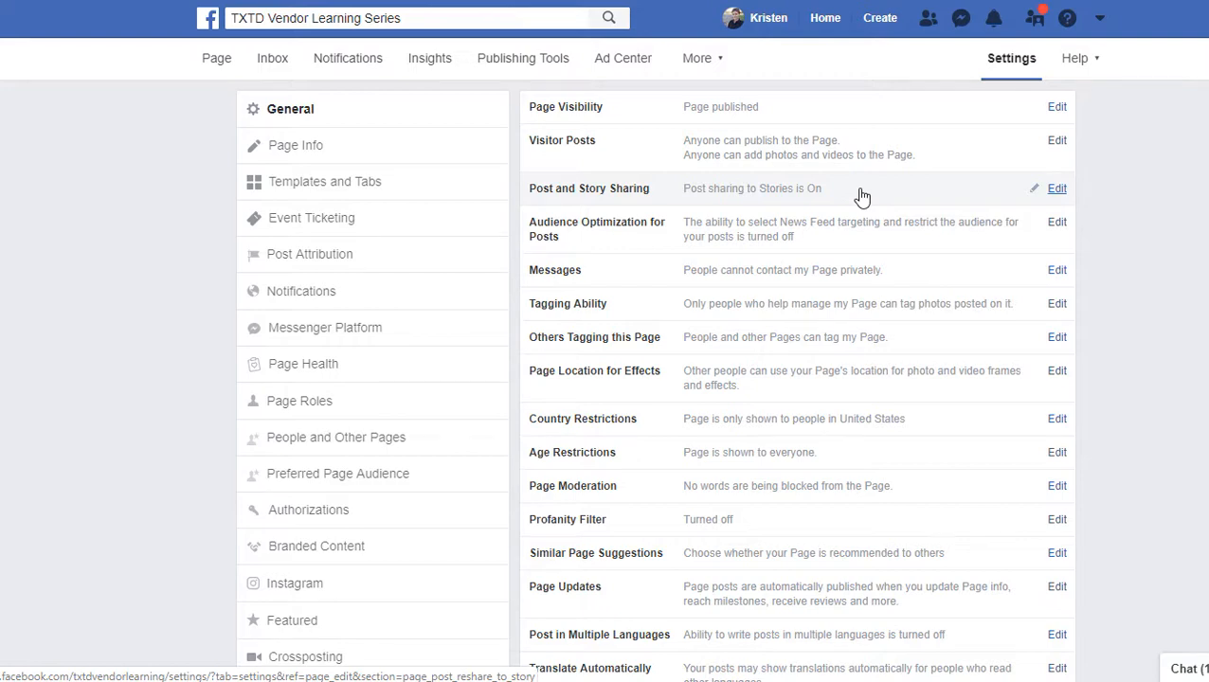
Step: Expand the Merge Pages setting and bring up the request form for merging duplicate Pages
scroll(862, 196, down, 3)
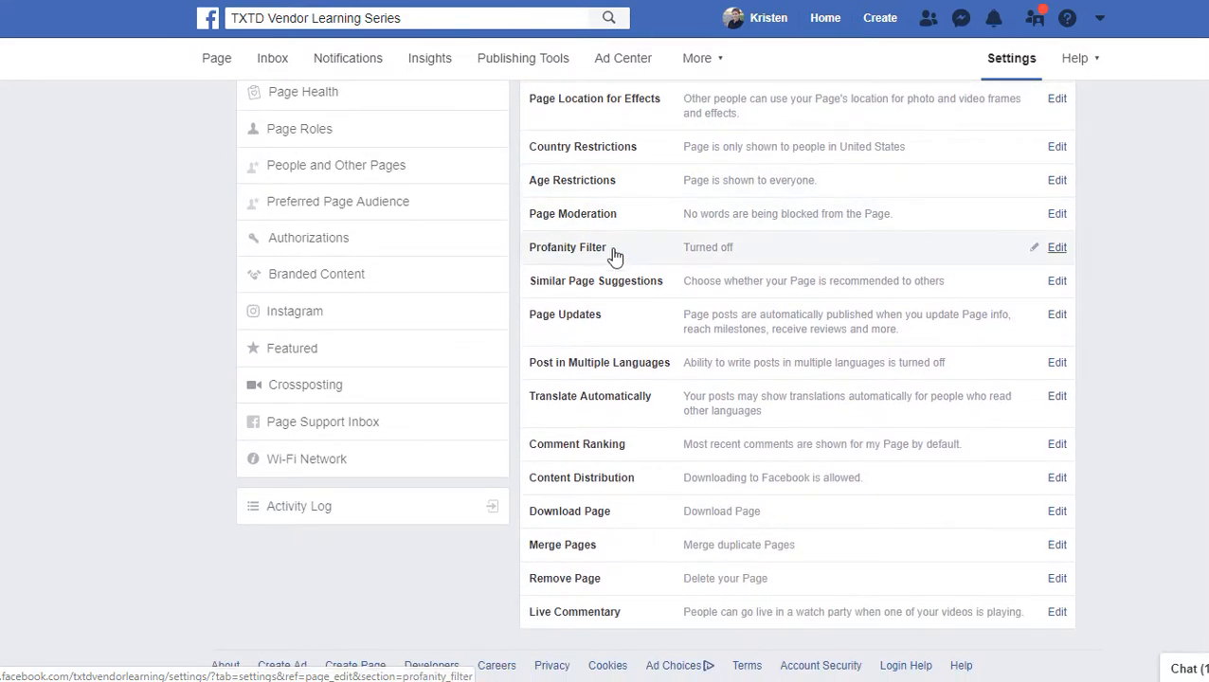
scroll(835, 473, down, 1)
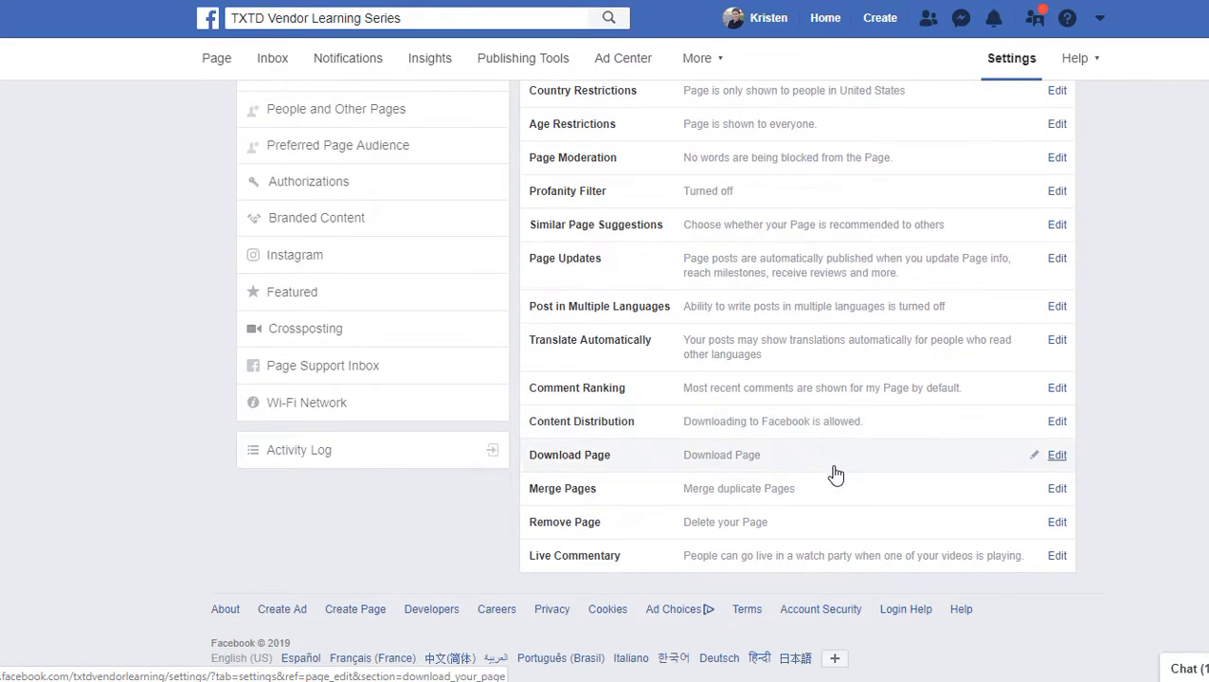
scroll(834, 474, up, 4)
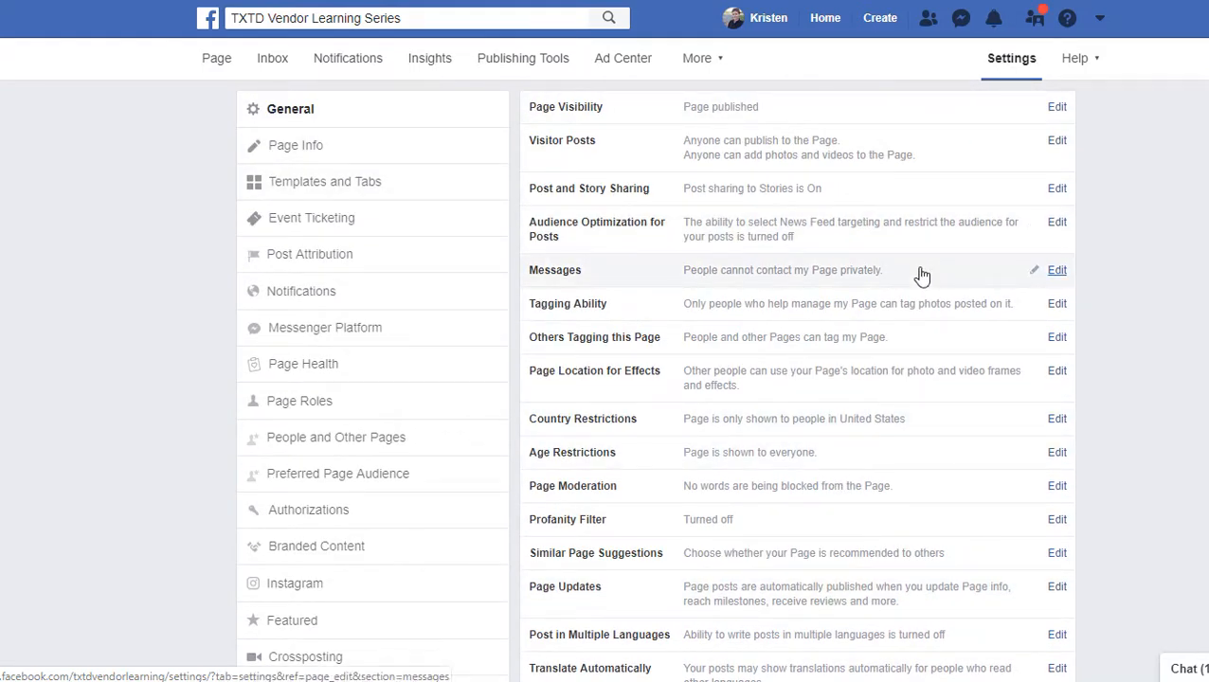
scroll(755, 262, down, 3)
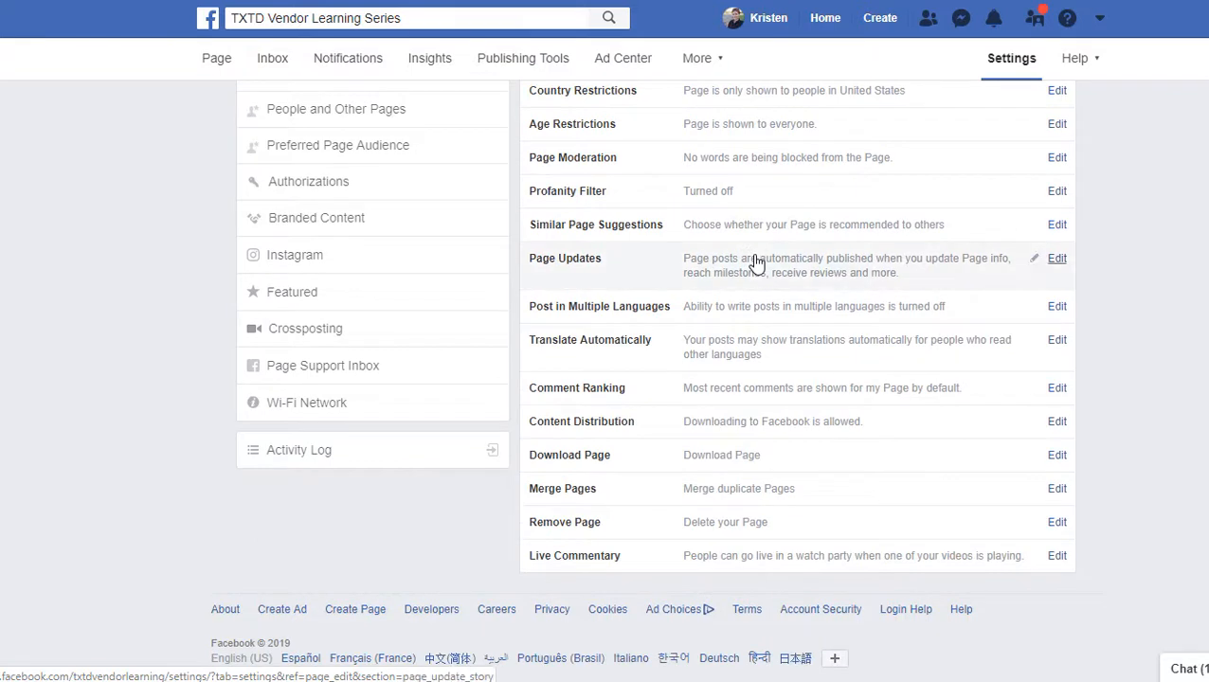
click(822, 494)
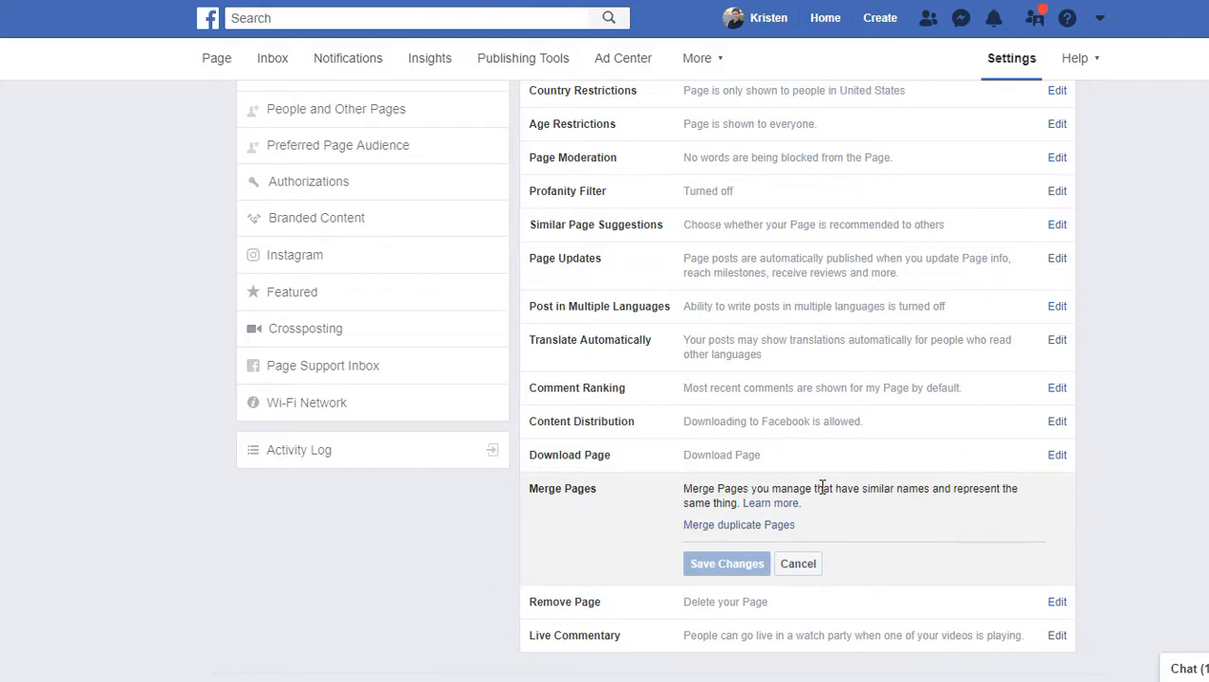
scroll(836, 506, down, 1)
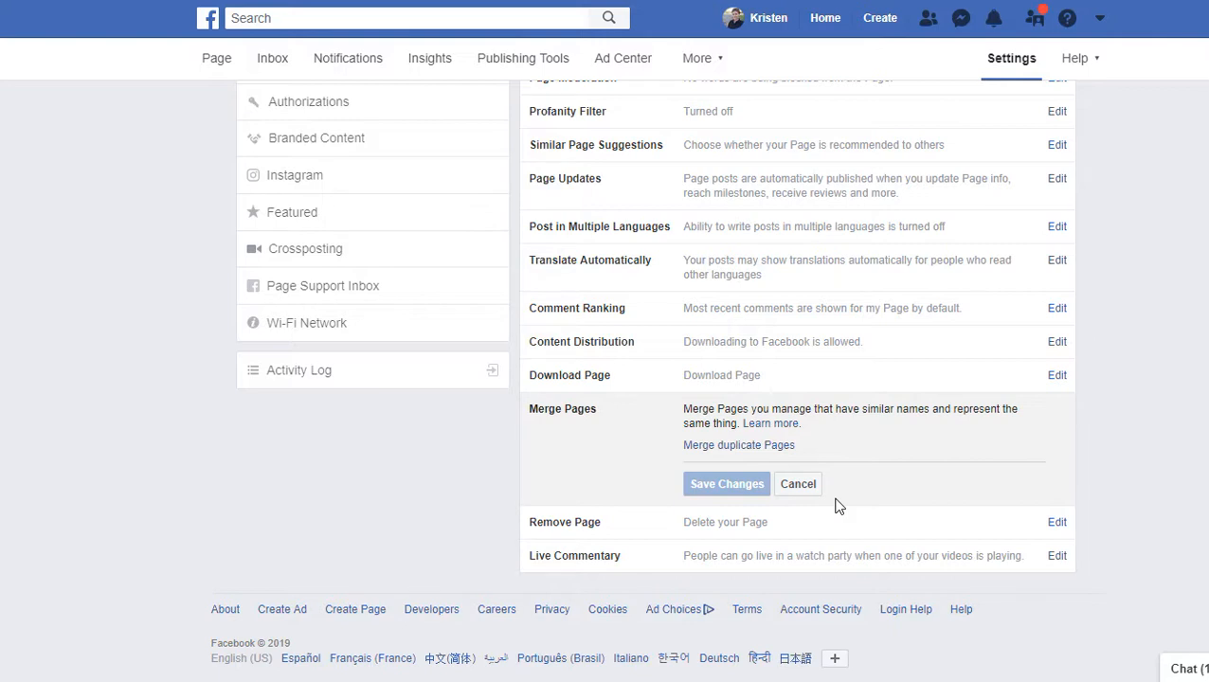
click(765, 447)
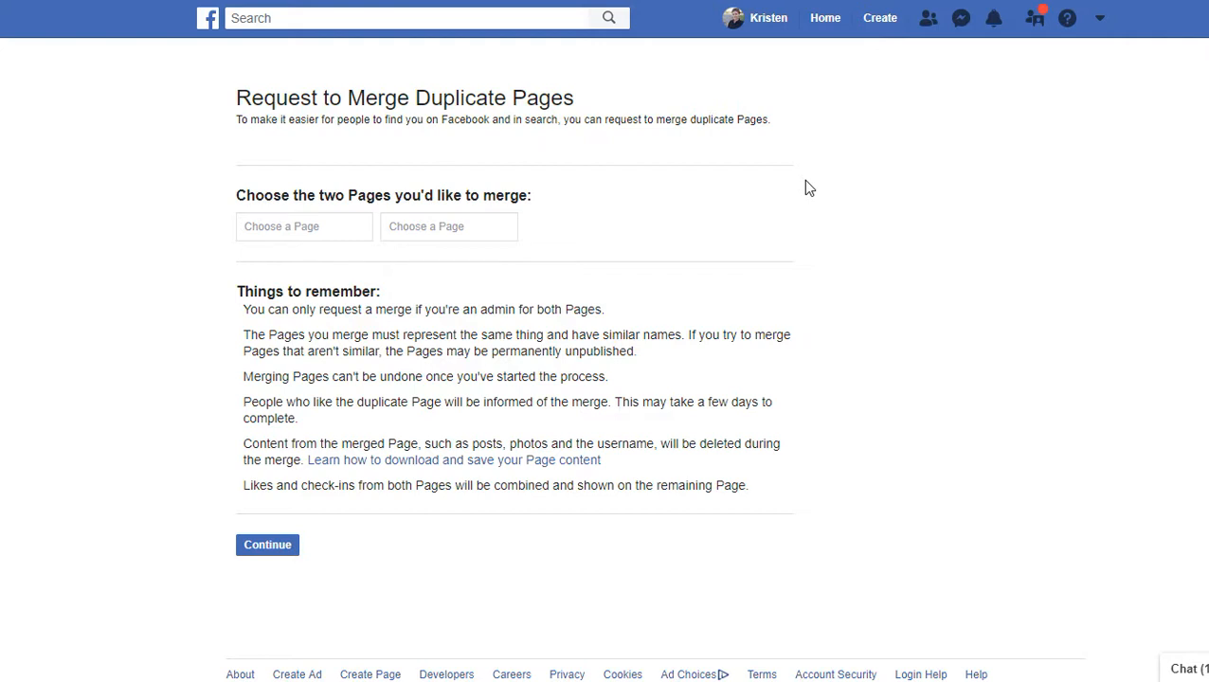
Step: Try to enter "ABC Co - CA" and "ABC Co New York" as the two Pages to merge
click(329, 224)
text(A)
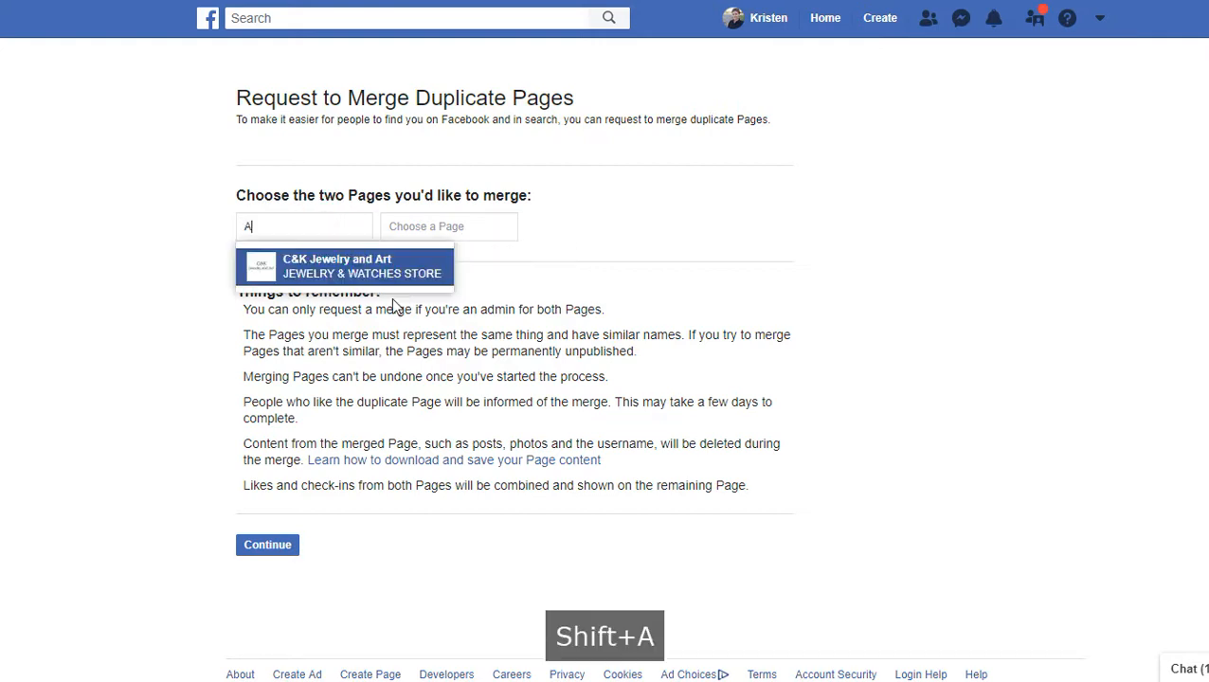
text(BC Co - CA)
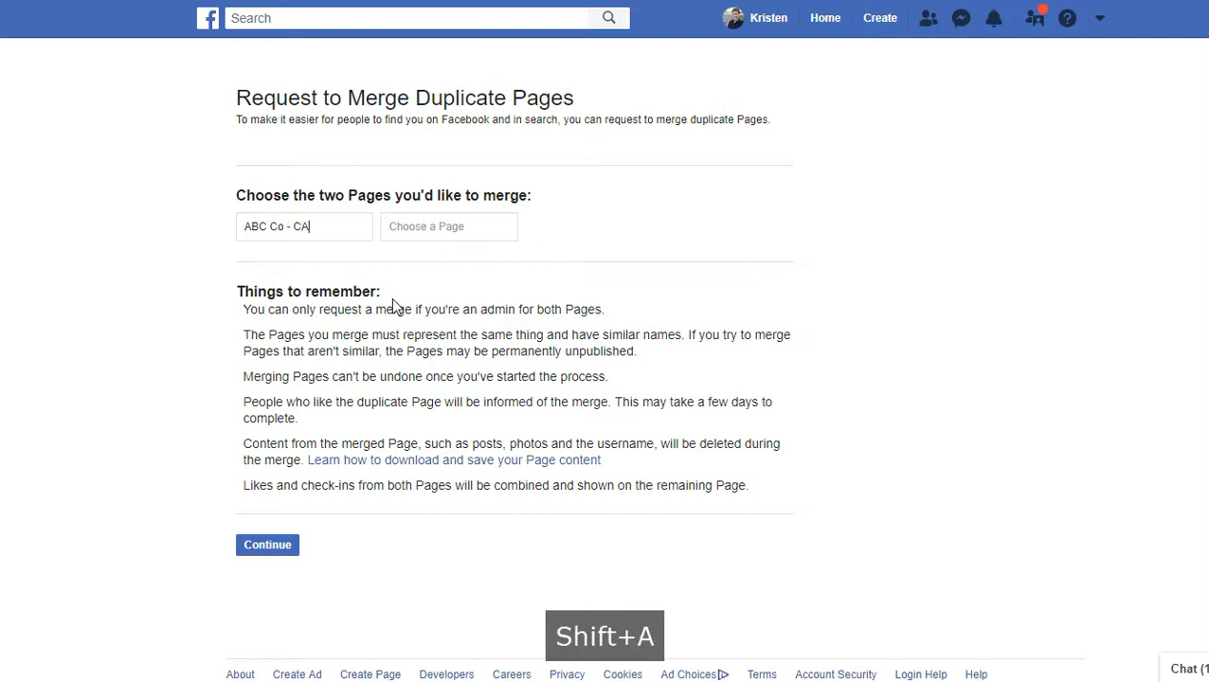
key(Tab)
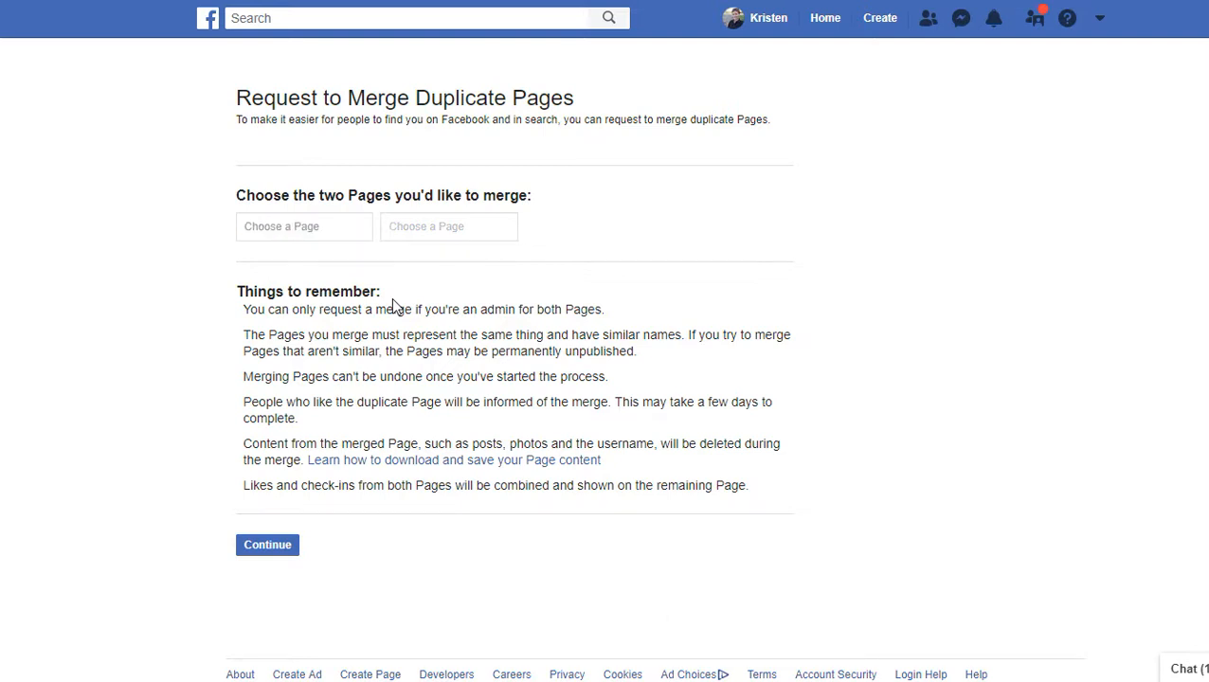
text(ABC Co)
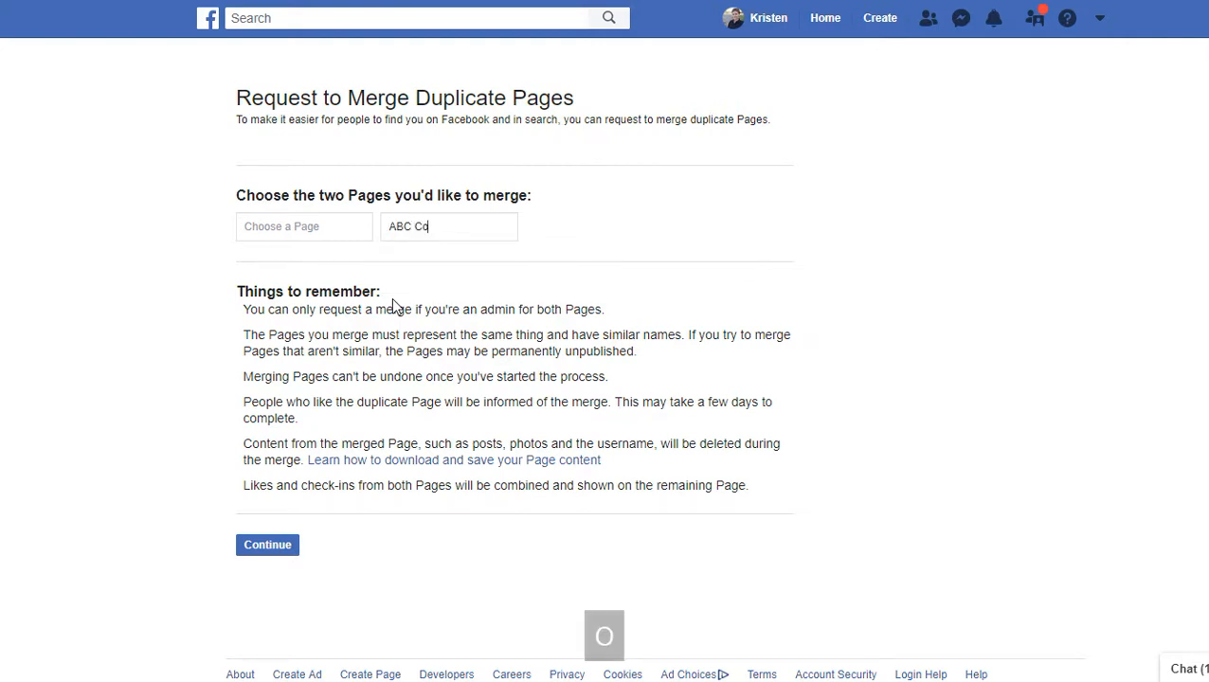
text( New)
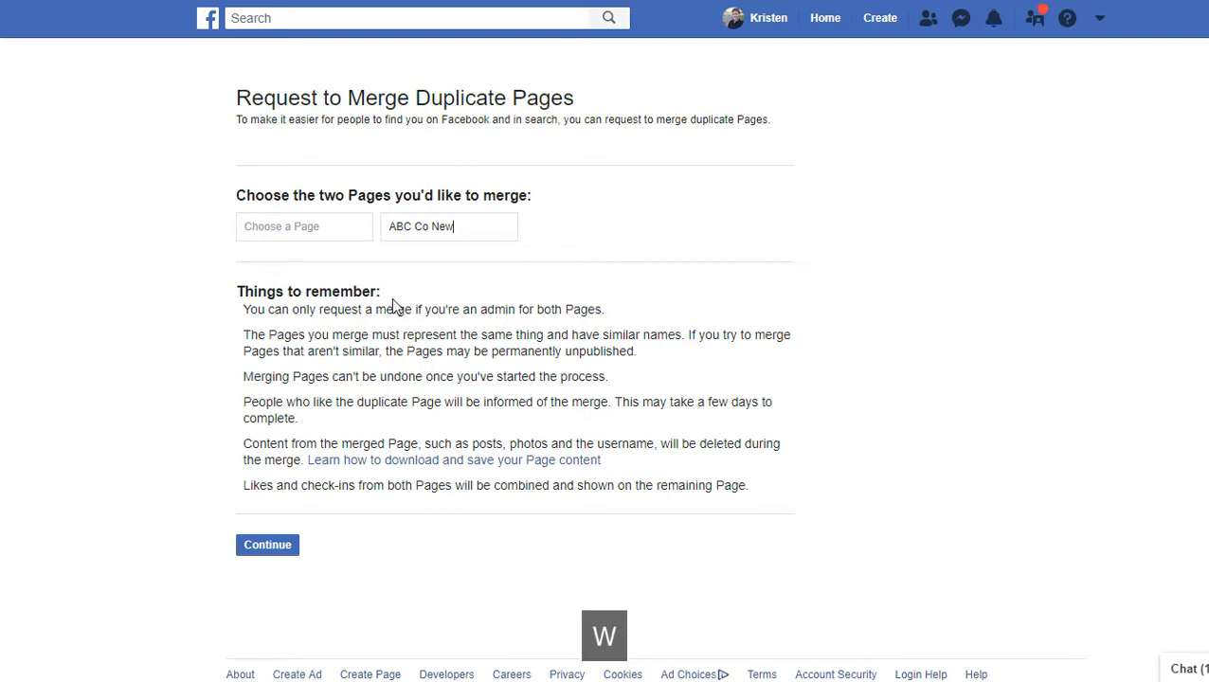
text( York)
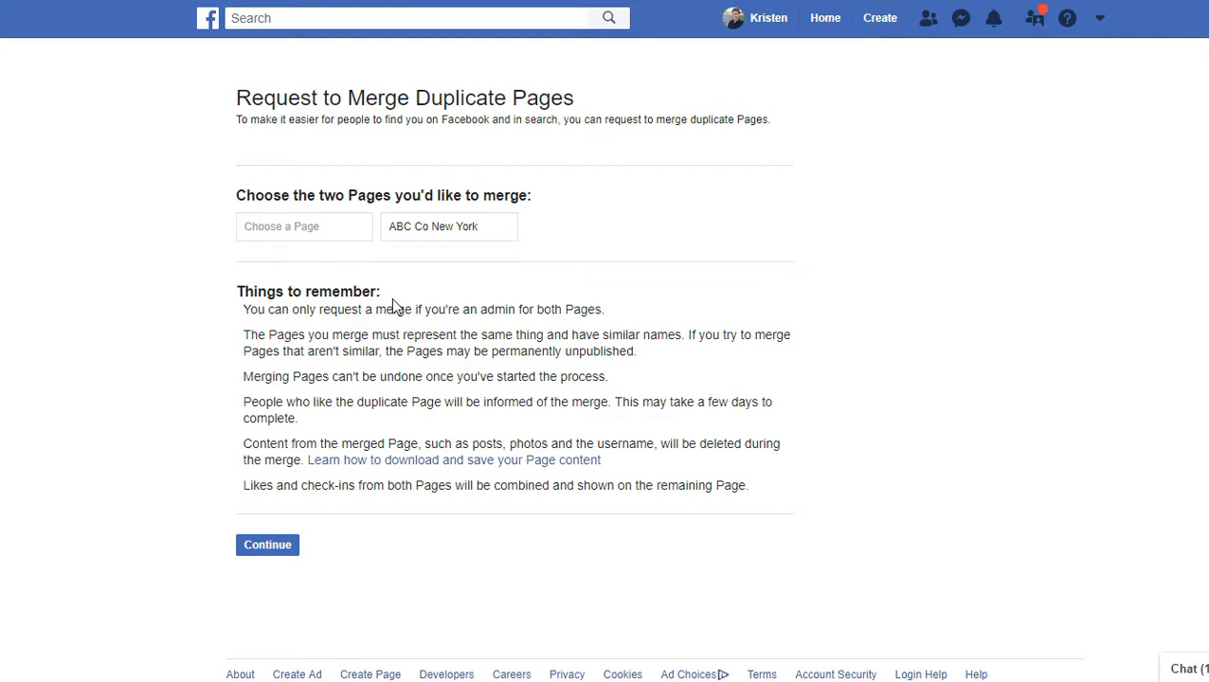
key(Tab)
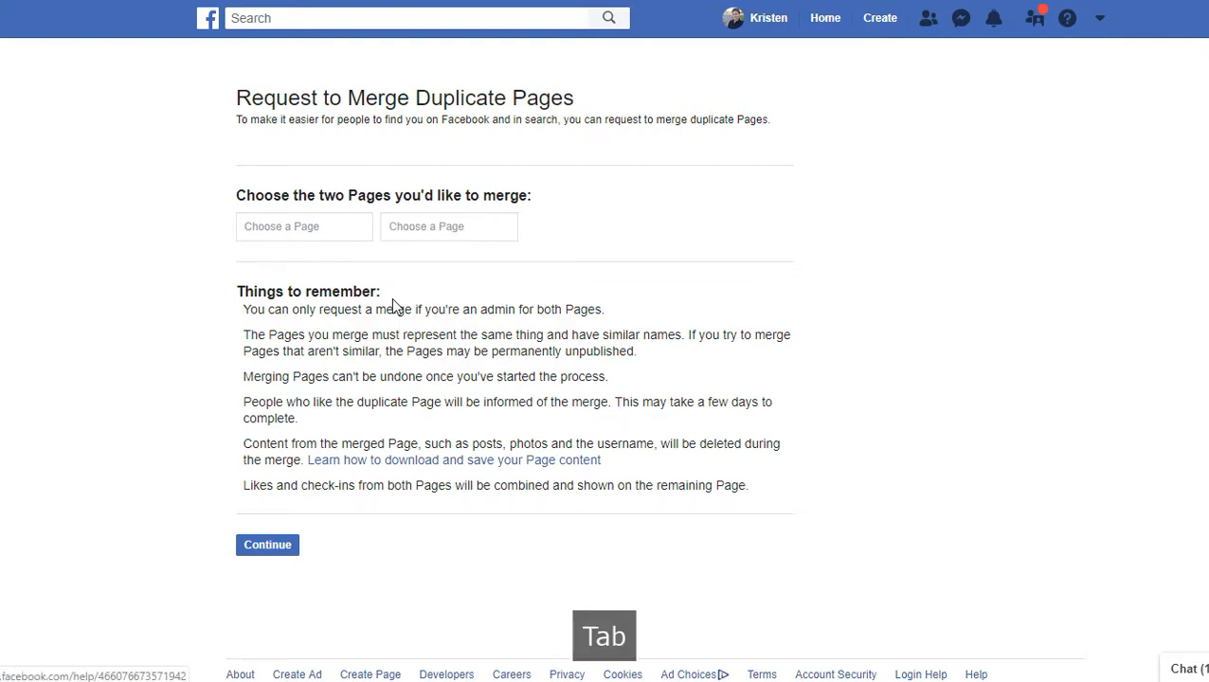
Step: Try to continue the merge request with both Page fields empty, and go back to the page's general settings
scroll(395, 306, down, 1)
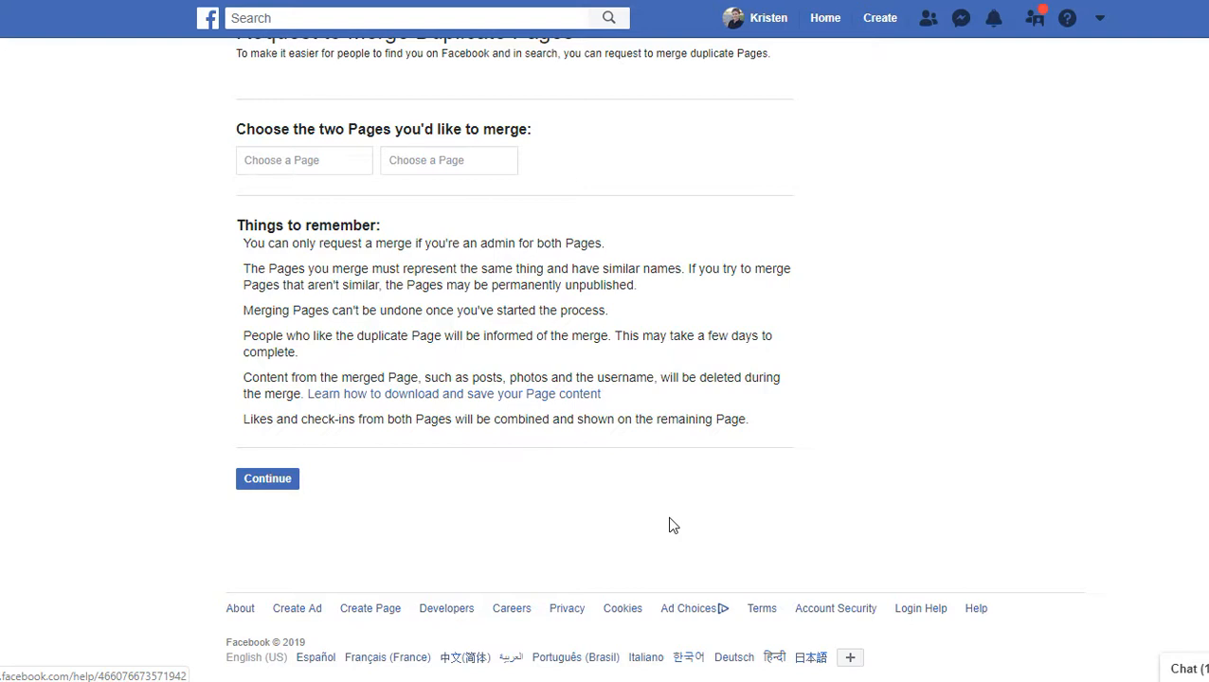
click(344, 160)
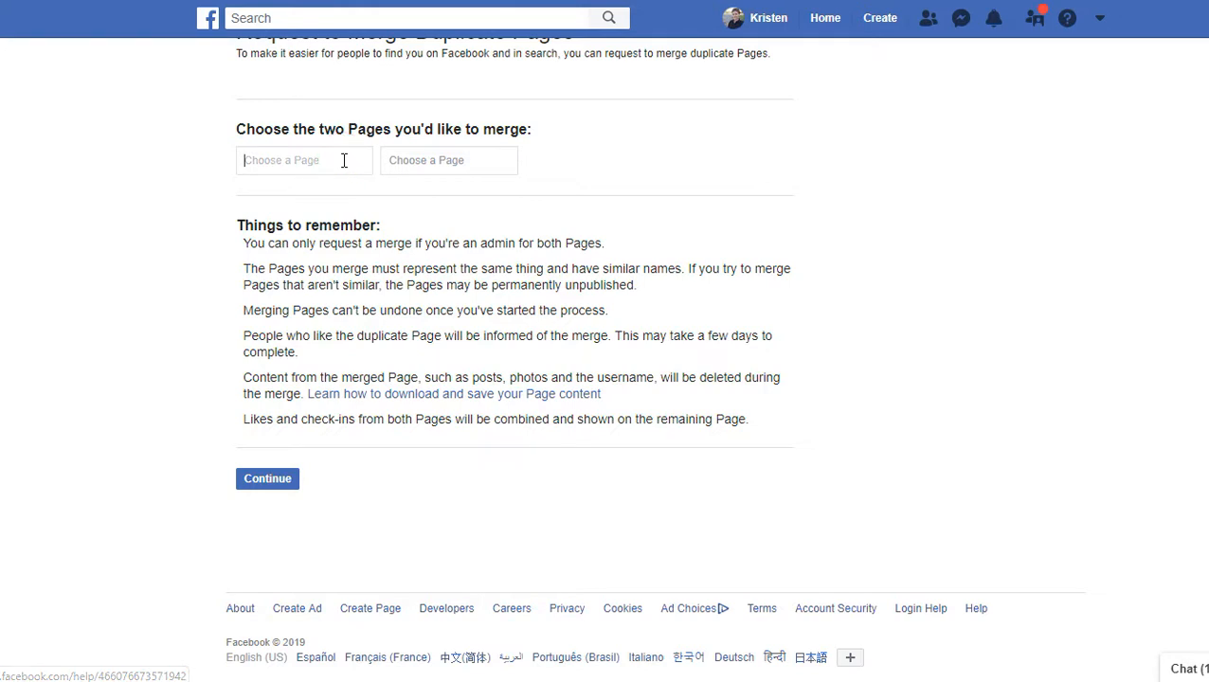
click(458, 157)
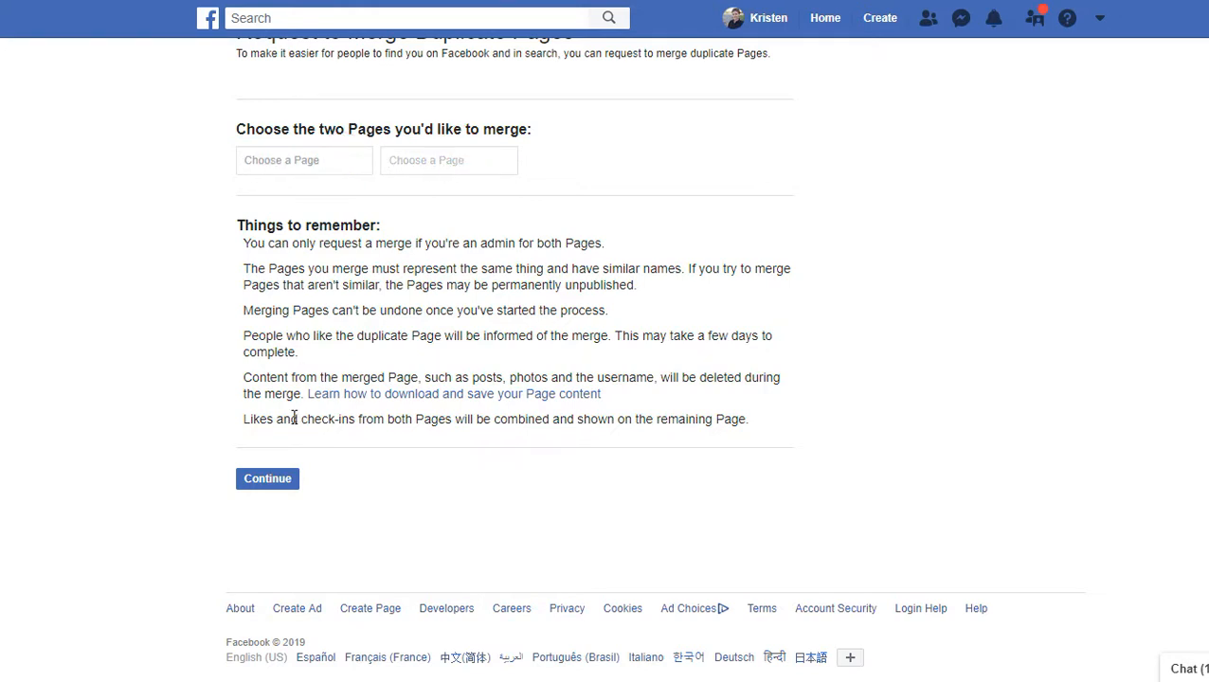
click(278, 487)
scroll(326, 470, up, 1)
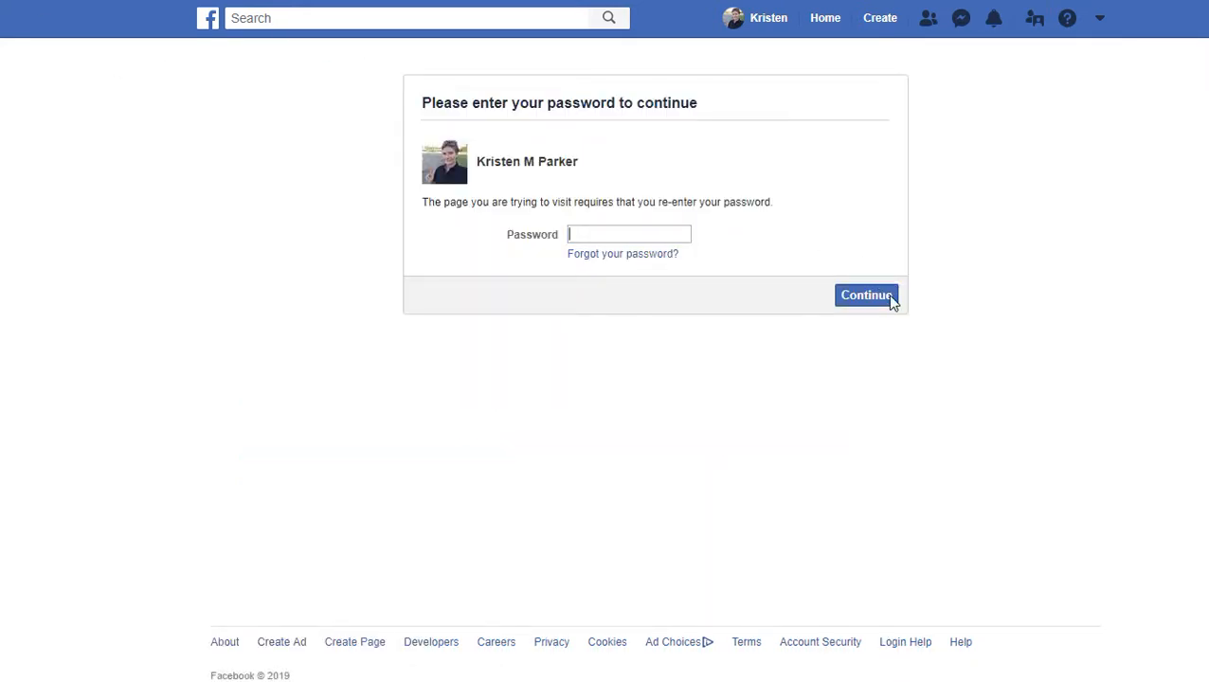
key(alt+Left)
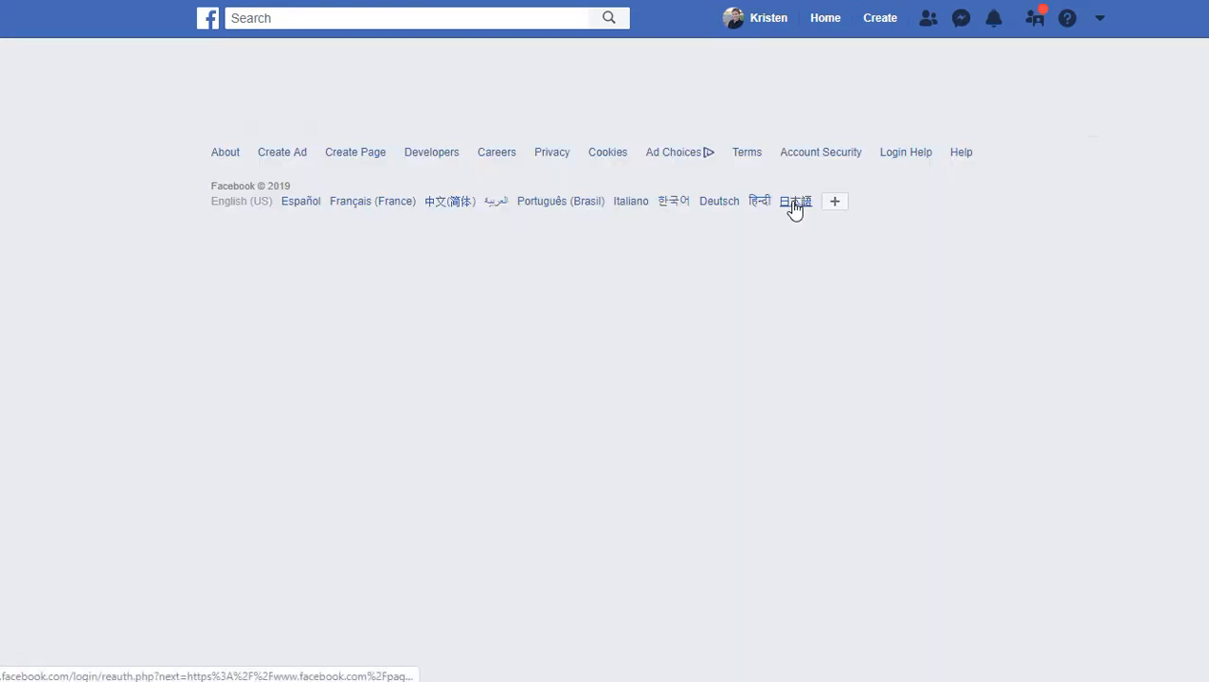
scroll(852, 348, up, 5)
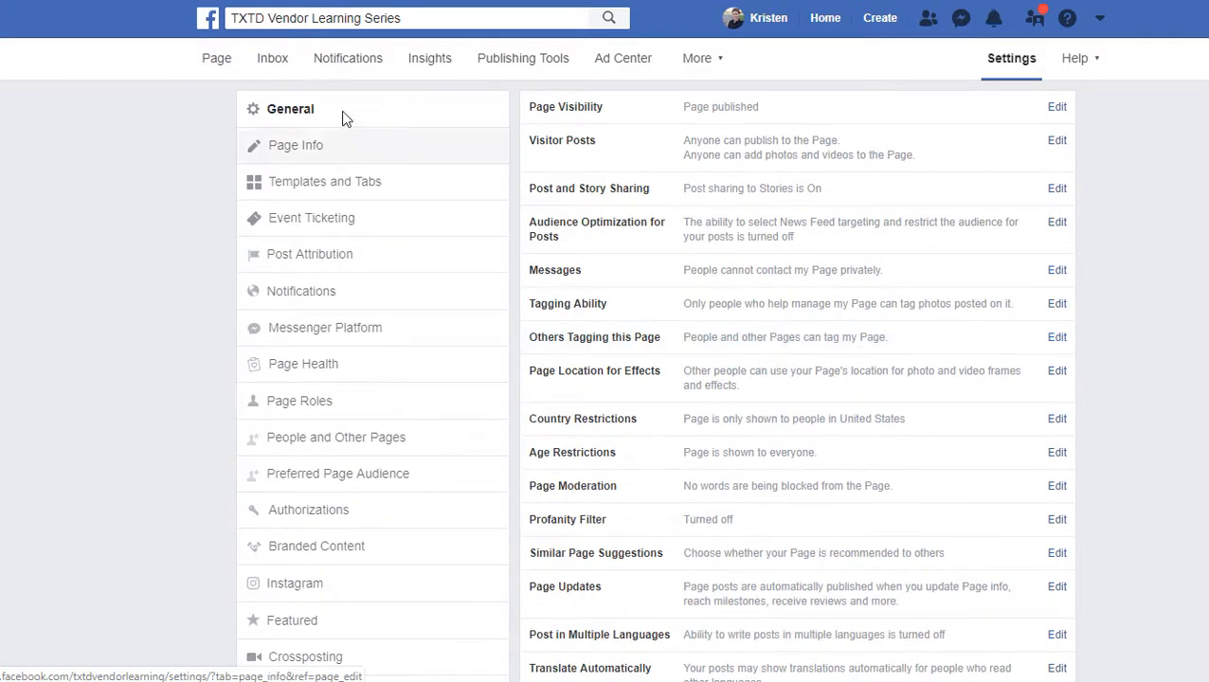
Step: View the TXTD Vendor Learning Series Page, return to its general settings and expand the Download Page option
click(217, 67)
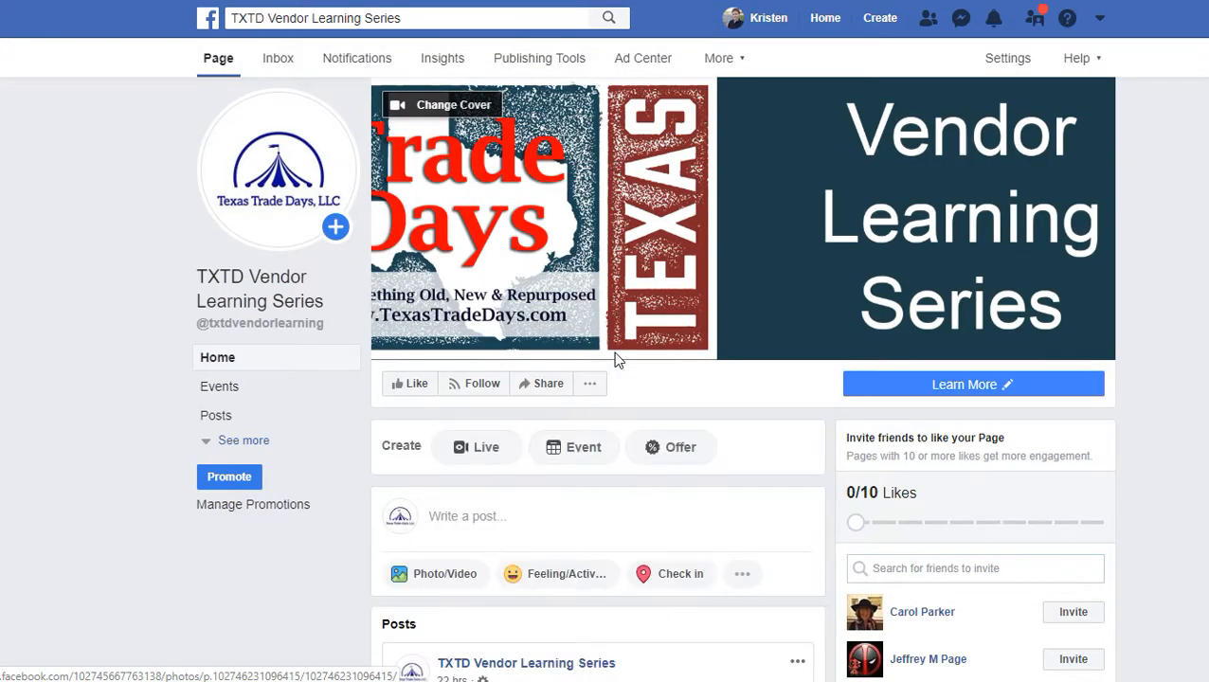
click(1009, 60)
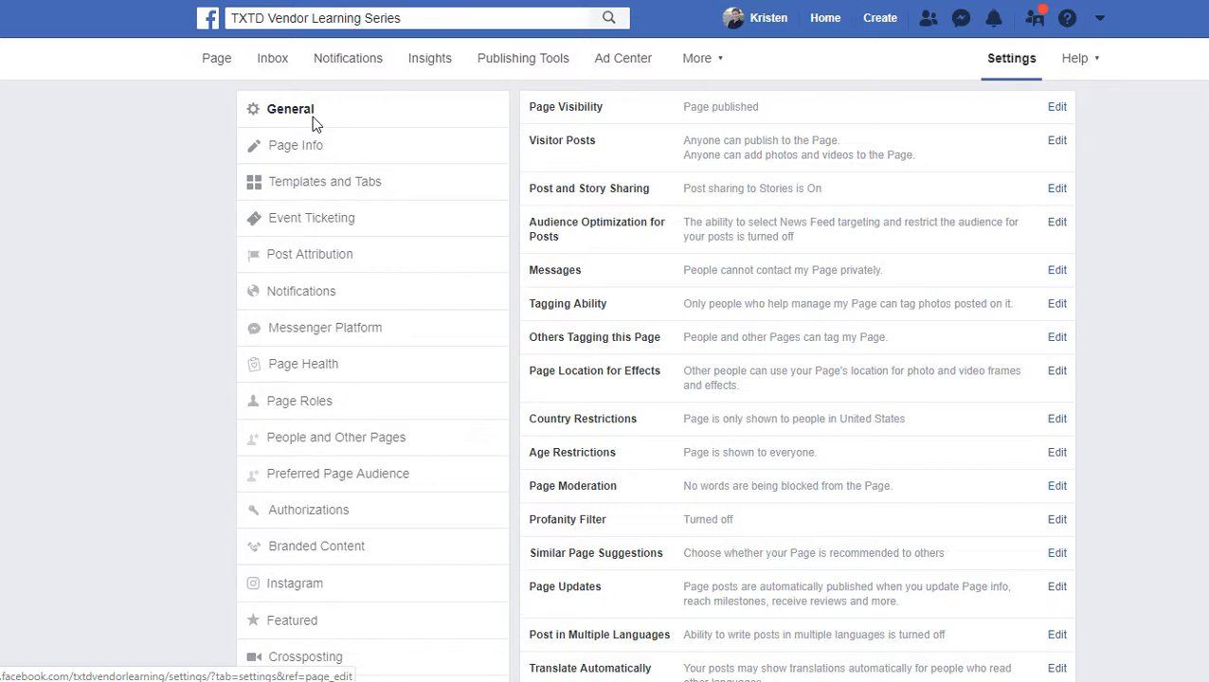
scroll(872, 318, down, 3)
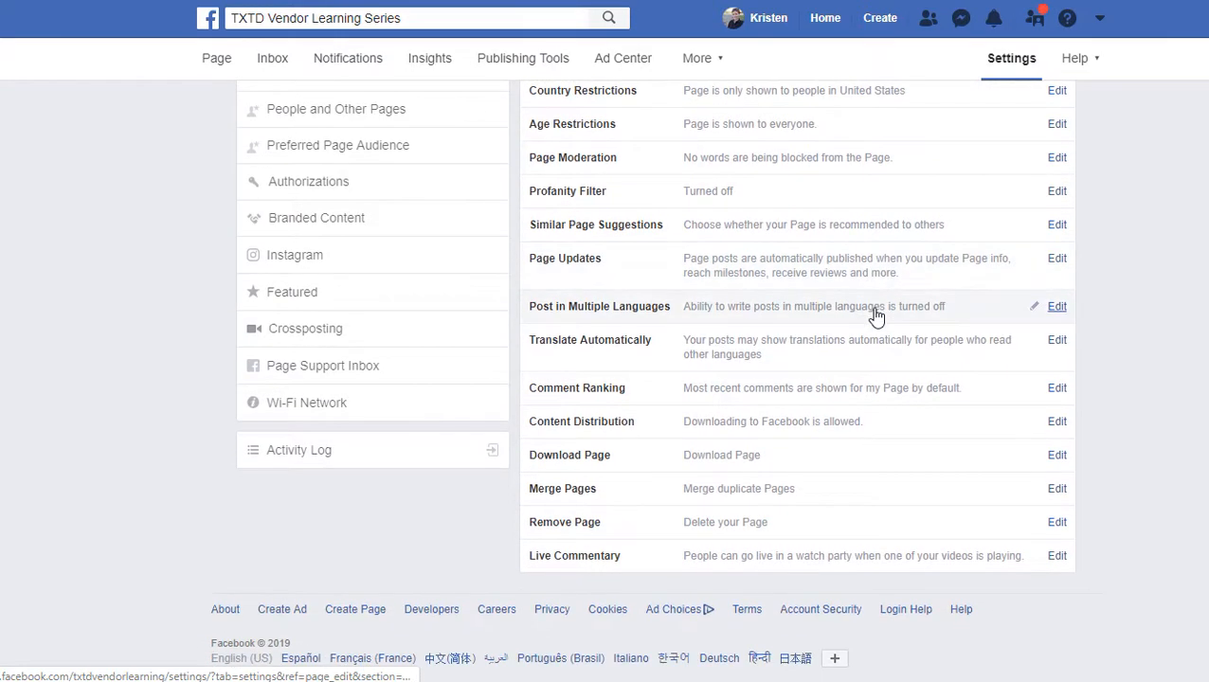
click(798, 464)
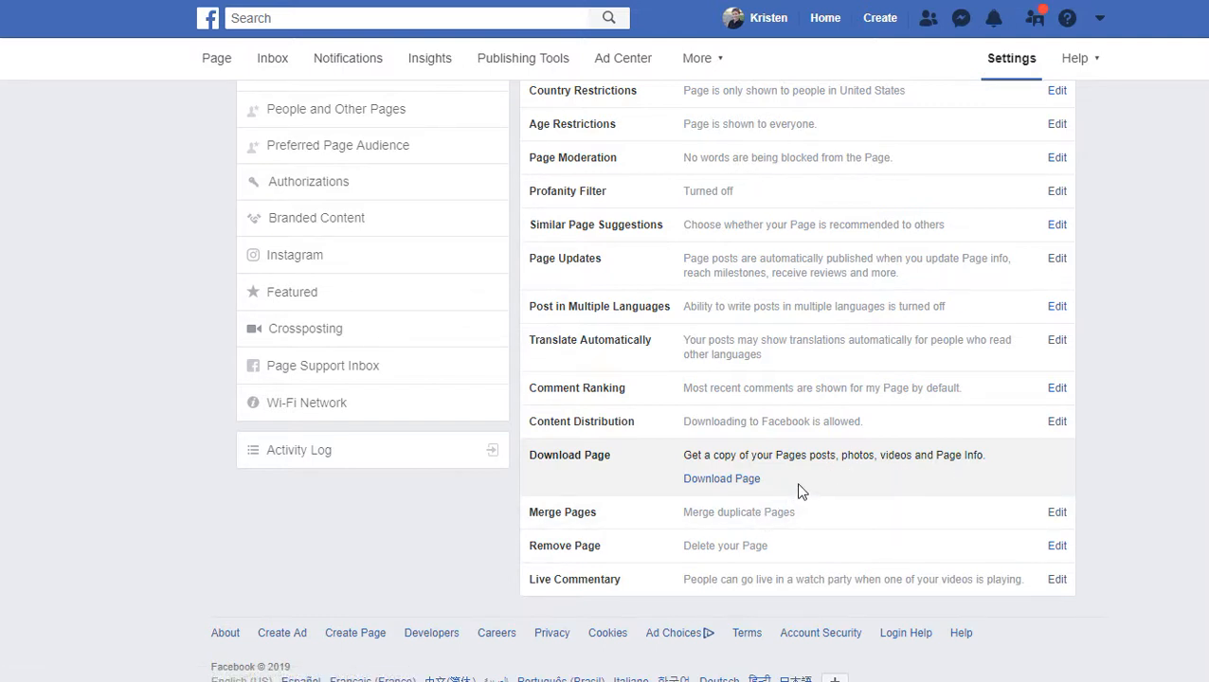
Step: Permanently delete the TXTD Vendor Learning Series Page through the Remove Page setting, confirming the deletion
click(774, 557)
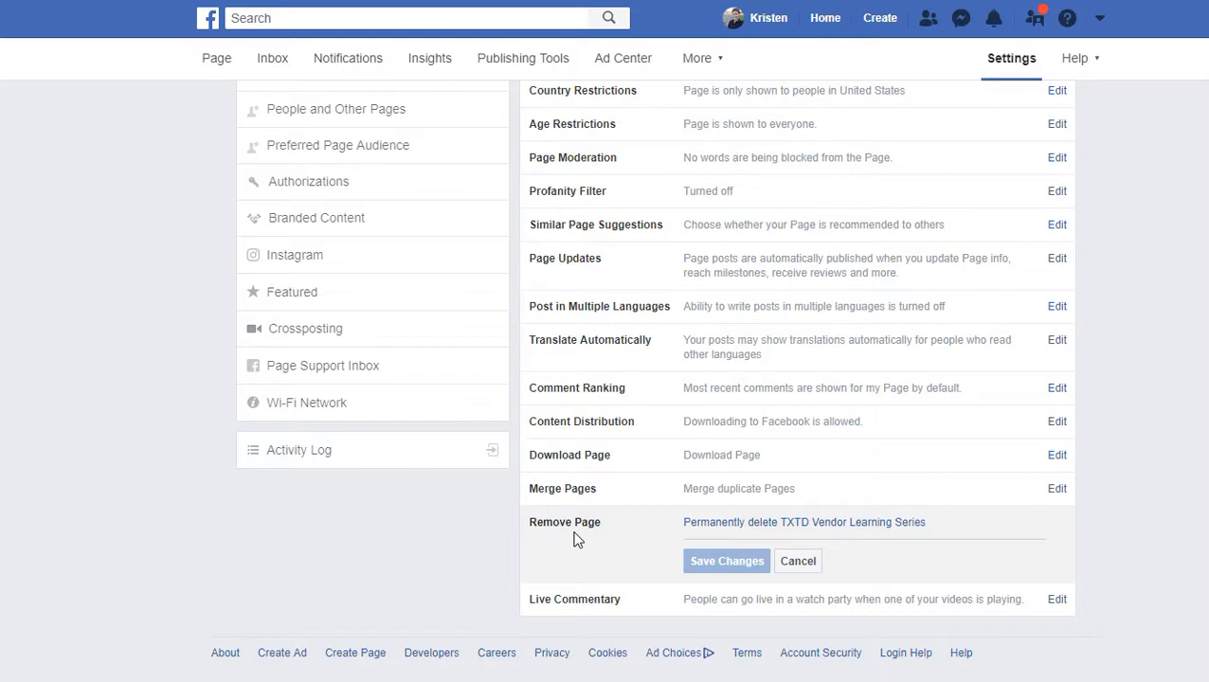
click(801, 562)
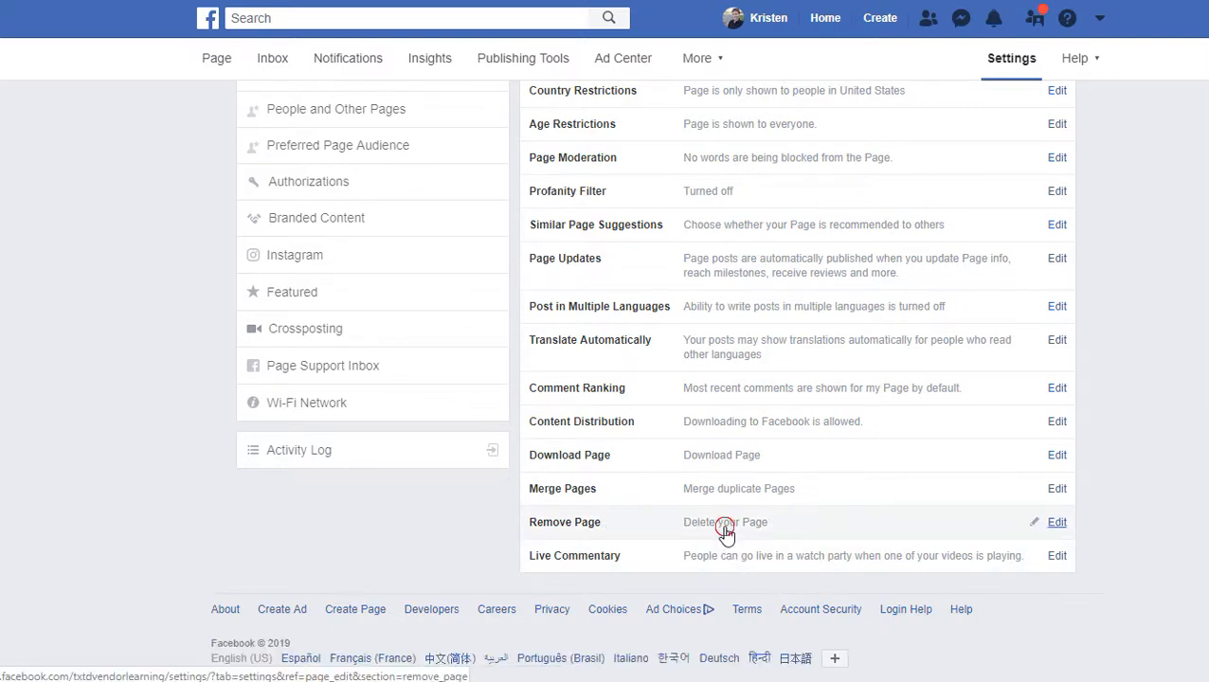
click(725, 532)
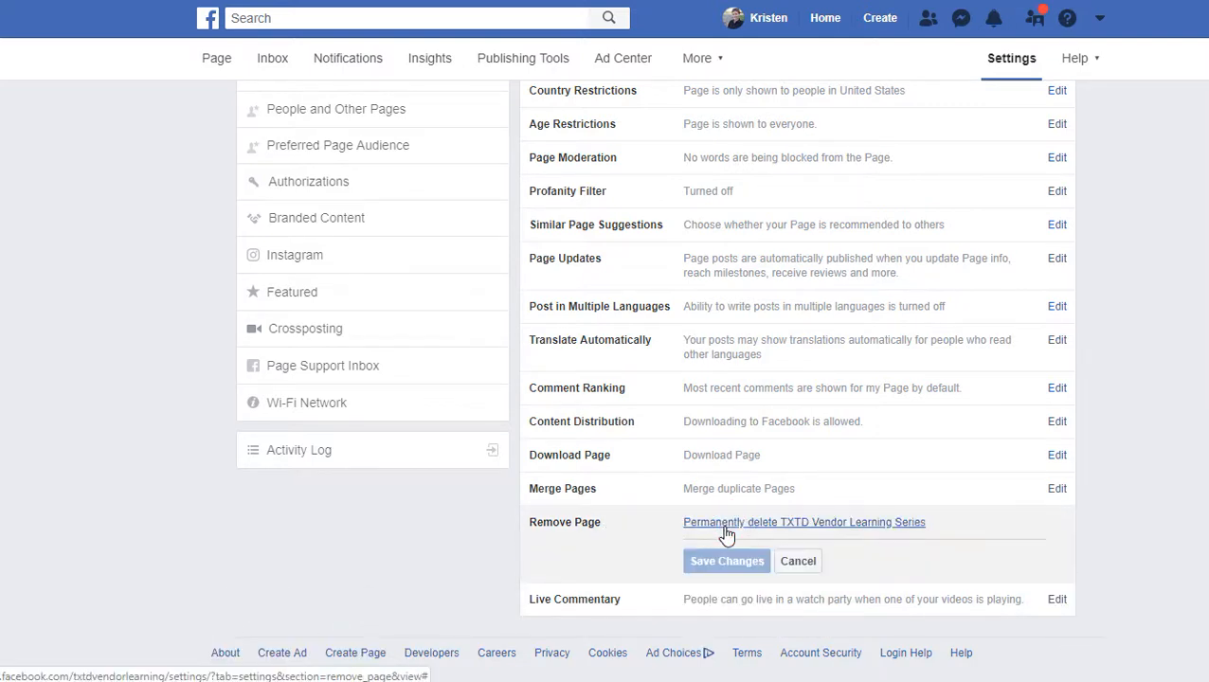
click(807, 524)
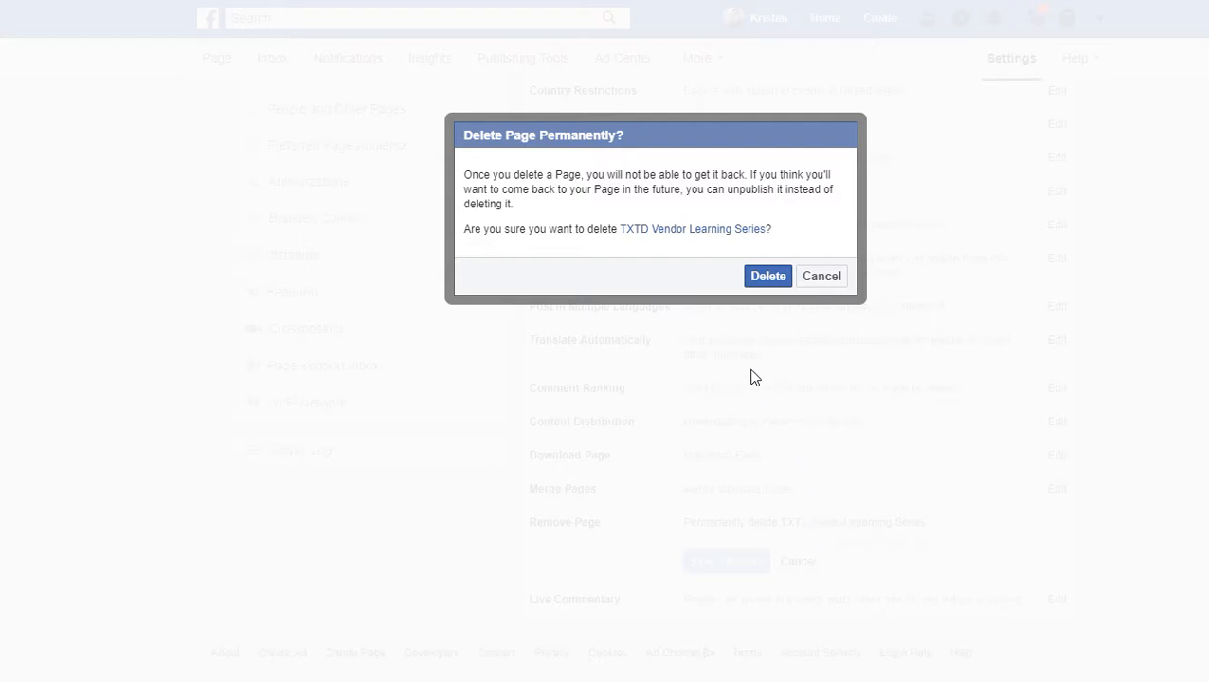
click(765, 284)
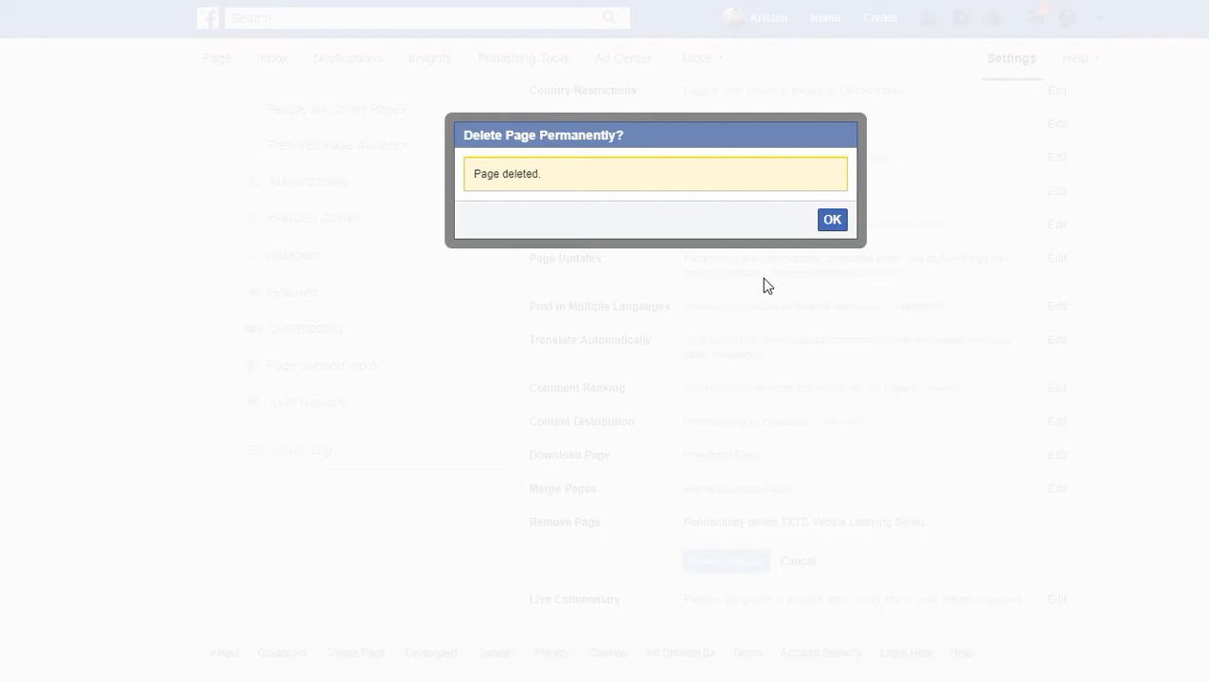
click(824, 224)
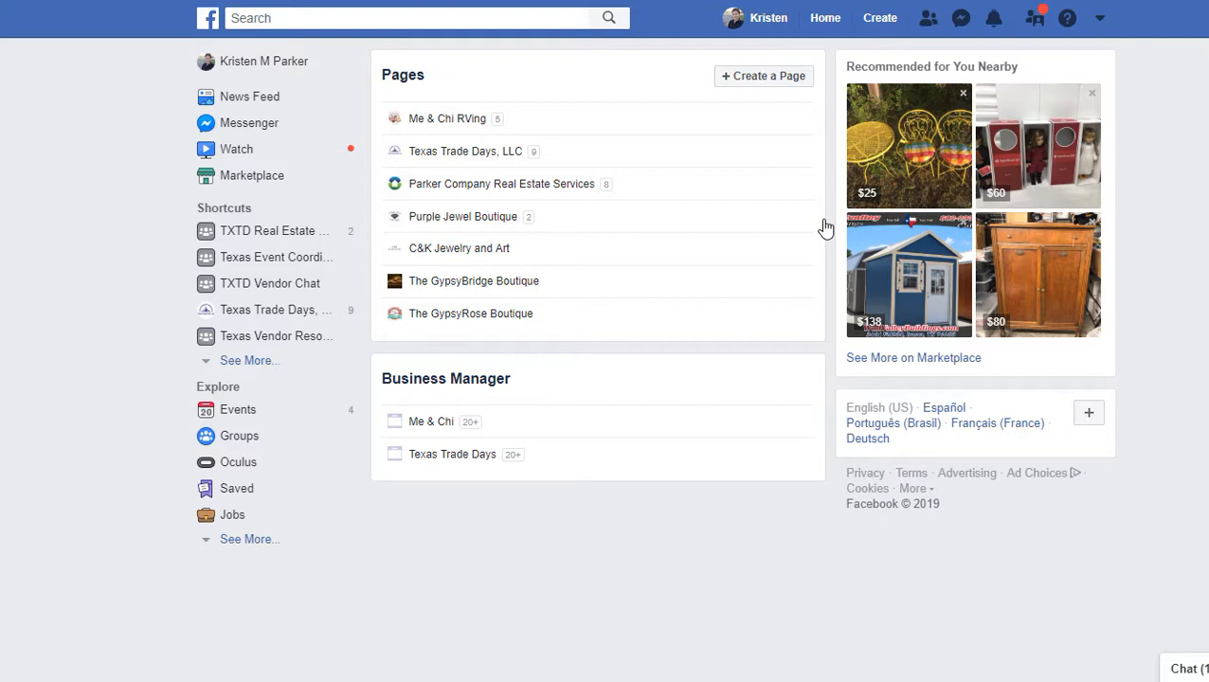
Step: Open the Texas Trade Days, LLC Page from the list of managed Pages
click(475, 158)
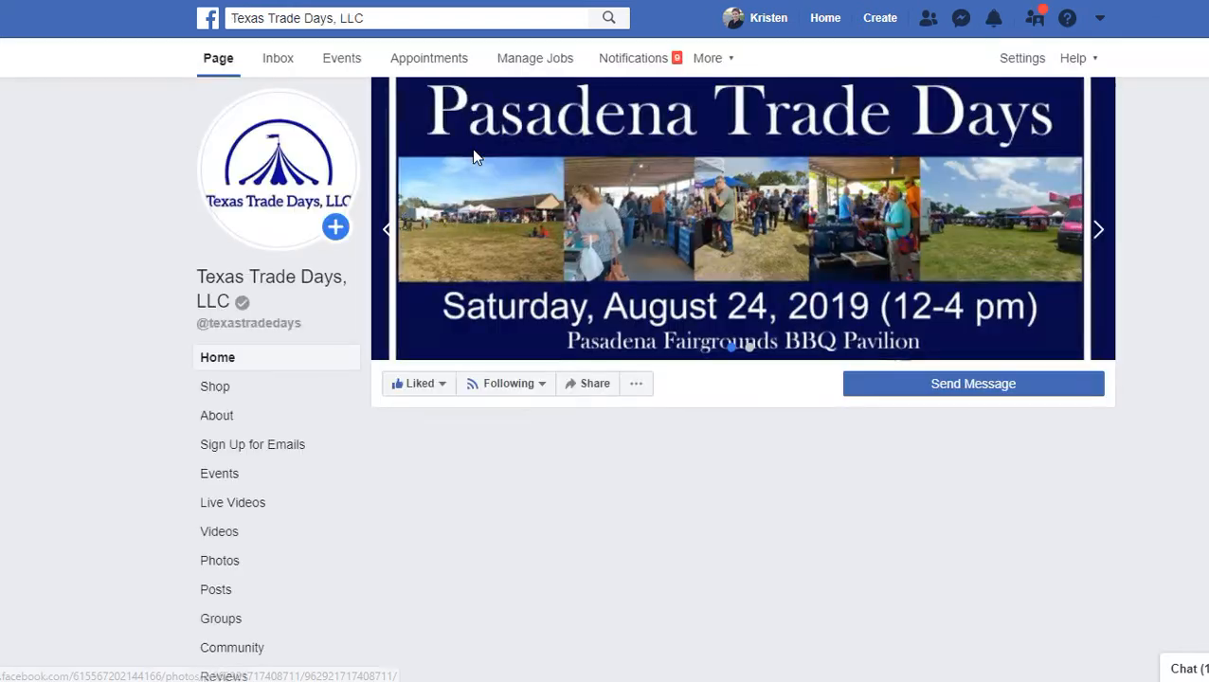